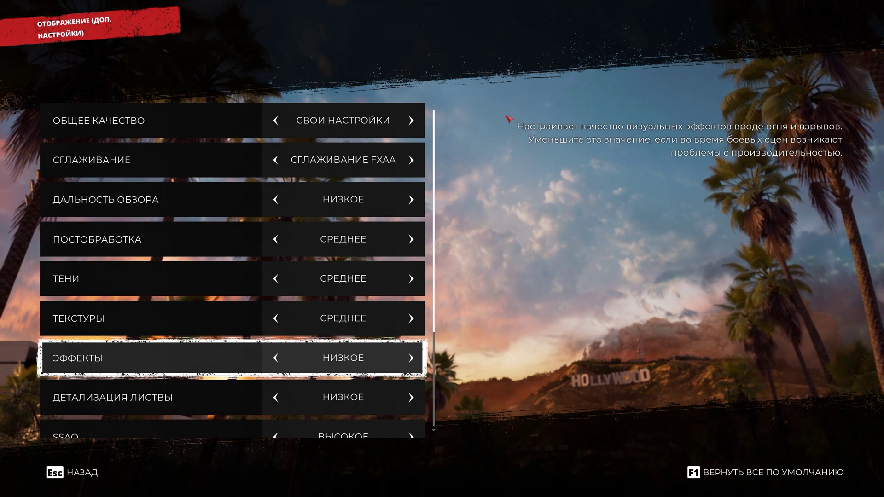
- Set SSAO to СРЕДНЕЕ and indirect shadows (НЕПРЯМЫЕ ТЕНИ) to НИЗКОЕ in the advanced display settings
{"action": "key", "text": "Up"}
{"action": "key", "text": "Up"}
{"action": "key", "text": "Down"}
{"action": "key", "text": "Down"}
{"action": "key", "text": "Down"}
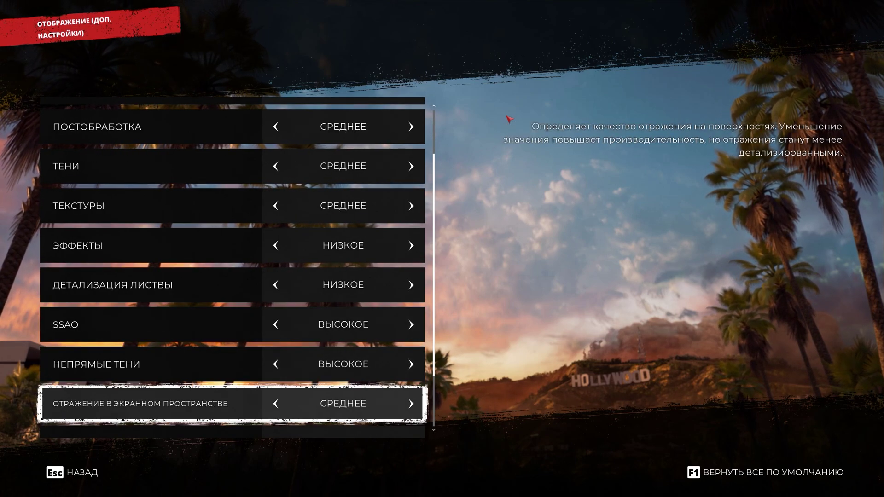
{"action": "key", "text": "Up"}
{"action": "key", "text": "Up"}
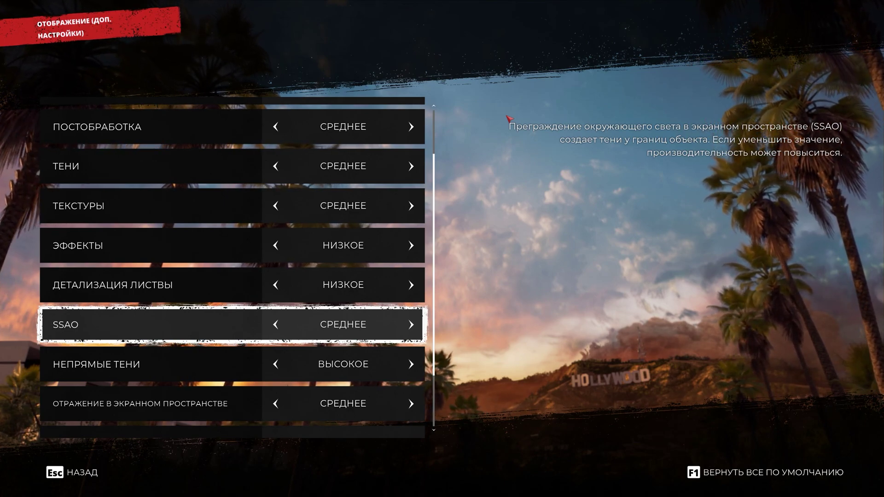
{"action": "key", "text": "Down"}
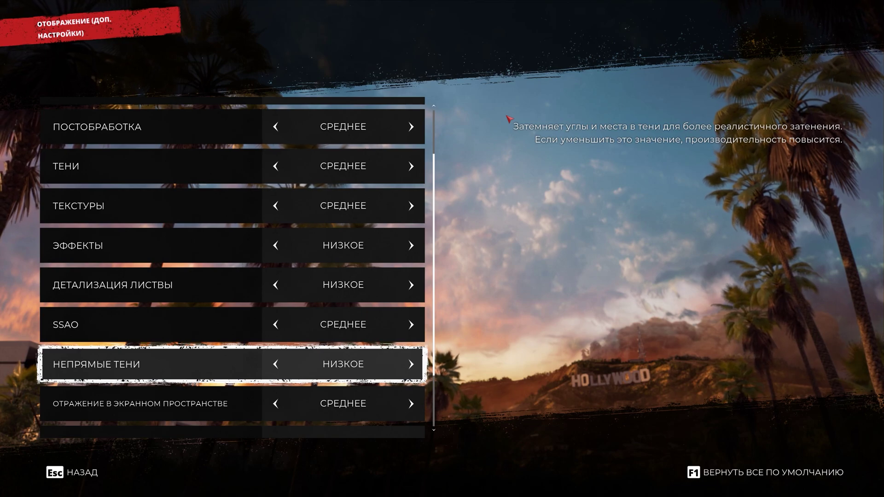
- Set screen-space reflections to НИЗКОЕ and shading quality (КАЧЕСТВО ШЕЙДИНГА) to СРЕДНЕЕ
{"action": "key", "text": "Down"}
{"action": "key", "text": "Down"}
{"action": "key", "text": "Up"}
{"action": "key", "text": "Left"}
{"action": "key", "text": "Down"}
{"action": "key", "text": "Down"}
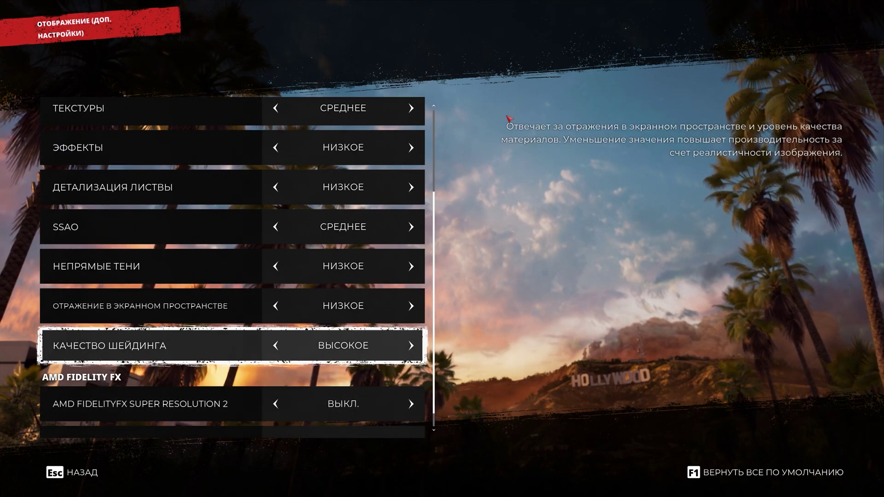
{"action": "key", "text": "Down"}
{"action": "key", "text": "Down"}
- Examine the chosen values through the whole advanced display settings list, from the upper quality options down to the AMD FidelityFX section
{"action": "key", "text": "Up"}
{"action": "key", "text": "Up"}
{"action": "key", "text": "Up"}
{"action": "key", "text": "Up"}
{"action": "key", "text": "Up"}
{"action": "key", "text": "Up"}
{"action": "key", "text": "Up"}
{"action": "key", "text": "Up"}
{"action": "key", "text": "Up"}
{"action": "key", "text": "Up"}
{"action": "key", "text": "Up"}
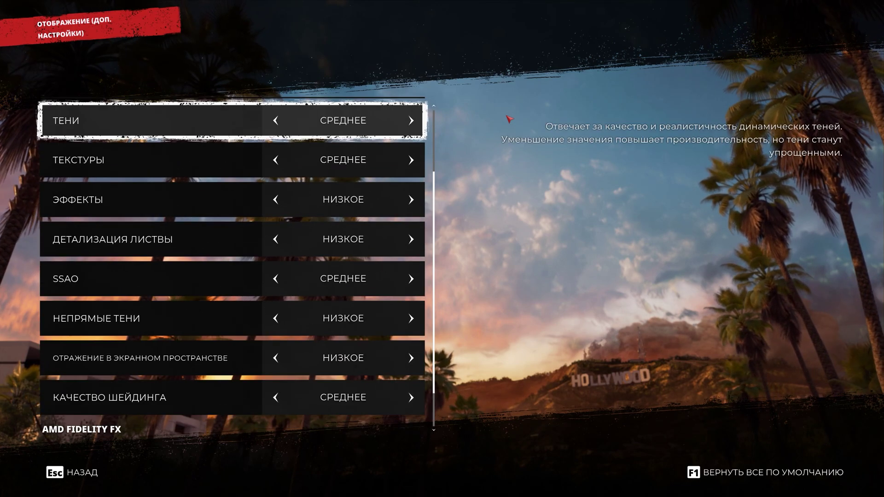
{"action": "key", "text": "Down"}
{"action": "key", "text": "Down"}
{"action": "key", "text": "Down"}
{"action": "key", "text": "Down"}
{"action": "key", "text": "Down"}
{"action": "key", "text": "Down"}
{"action": "key", "text": "Down"}
{"action": "key", "text": "Down"}
{"action": "key", "text": "Down"}
{"action": "key", "text": "Down"}
{"action": "key", "text": "Up"}
{"action": "key", "text": "Down"}
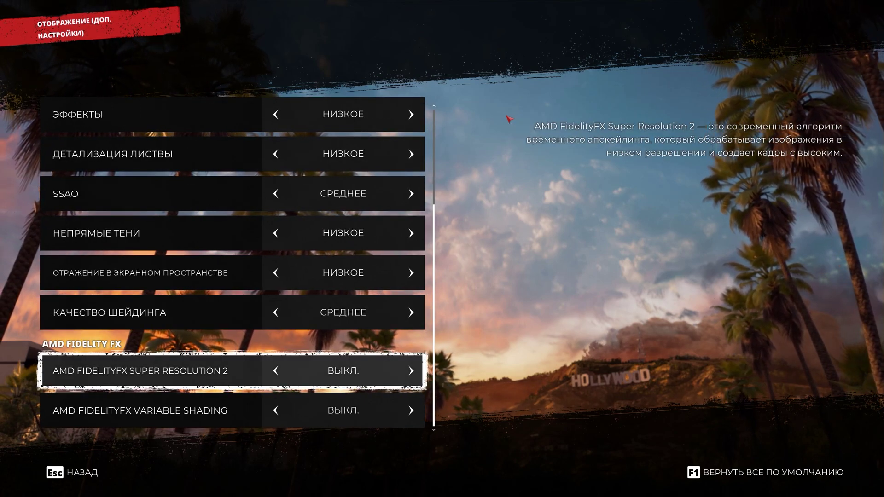
- Try AMD FidelityFX Super Resolution 2 in БАЛАНС mode, turn it back off and leave the advanced display settings
{"action": "key", "text": "Right"}
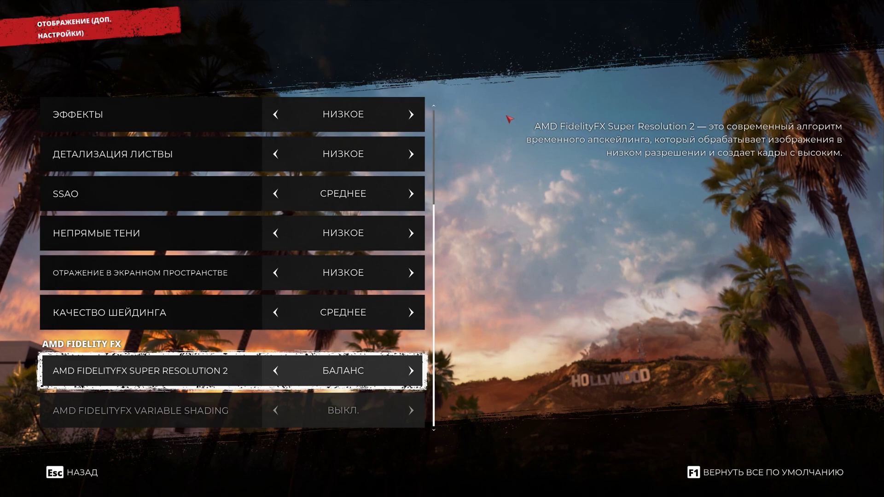
{"action": "key", "text": "Left"}
{"action": "key", "text": "Left"}
{"action": "key", "text": "Down"}
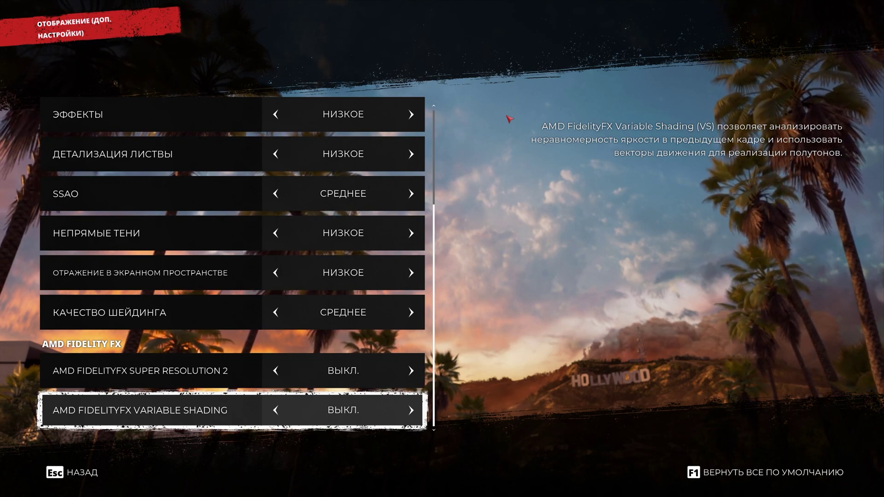
{"action": "key", "text": "Escape"}
{"action": "key", "text": "Escape"}
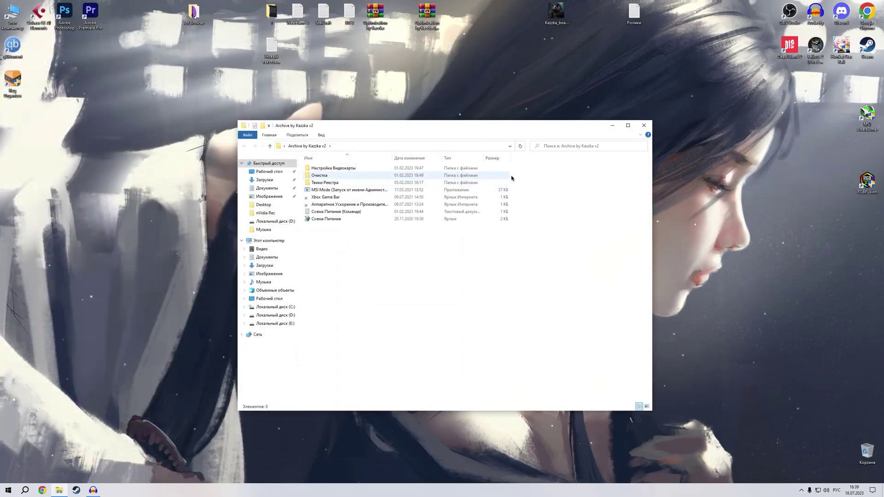
- Open the text file Схема Питания (Команда) from the Archive by Kazzka v2 folder
{"action": "left_click_drag", "start_coordinate": [543, 163], "coordinate": [453, 181]}
{"action": "left_click", "coordinate": [347, 191]}
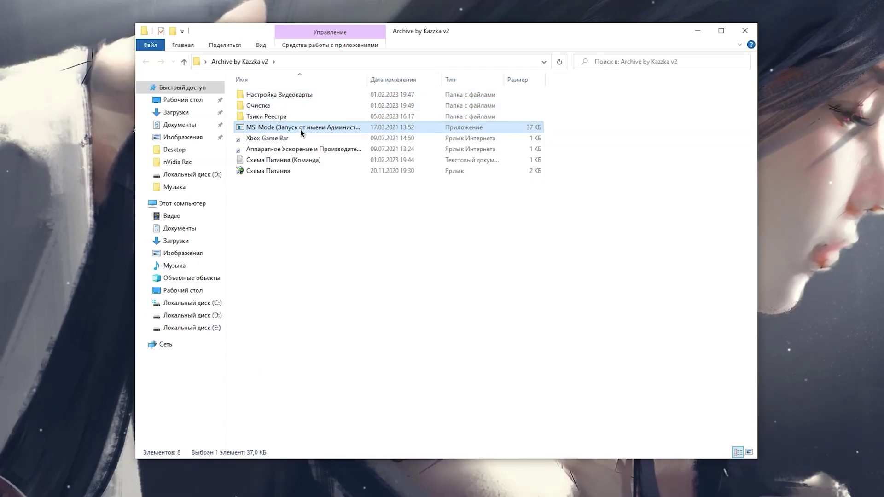
{"action": "left_click", "coordinate": [279, 160]}
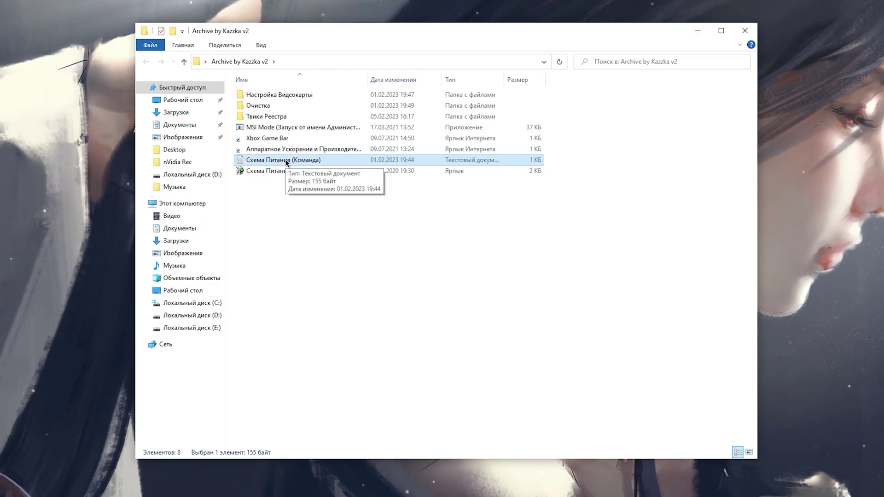
{"action": "double_click", "coordinate": [286, 160]}
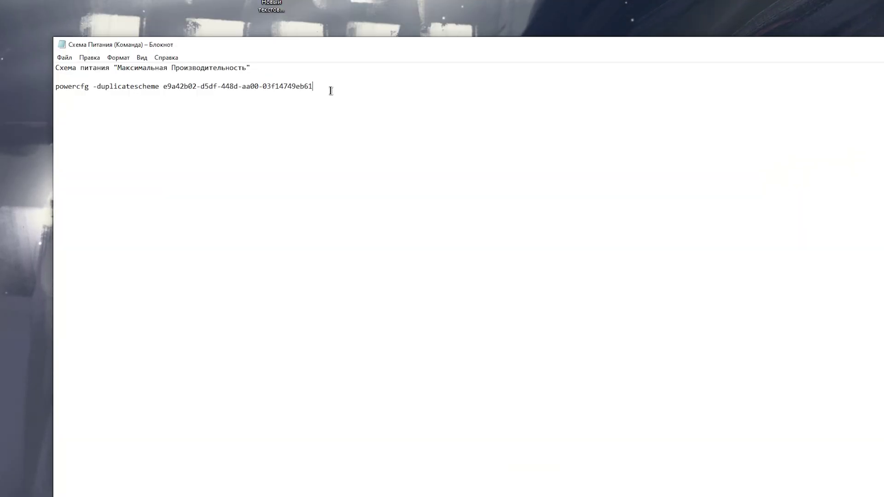
- Copy the command powercfg -duplicatescheme e9a42b02-d5df-448d-aa00-03f14749eb61 from the text file
{"action": "left_click", "coordinate": [331, 91]}
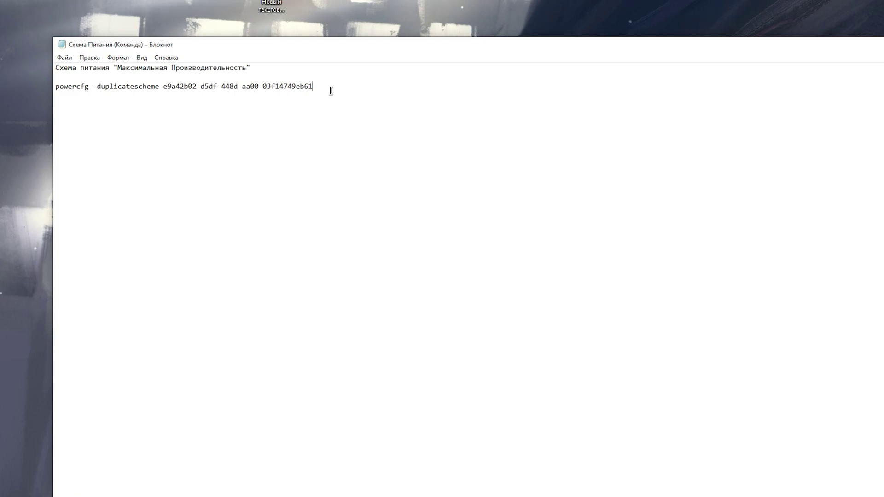
{"action": "left_click_drag", "start_coordinate": [335, 91], "coordinate": [20, 86]}
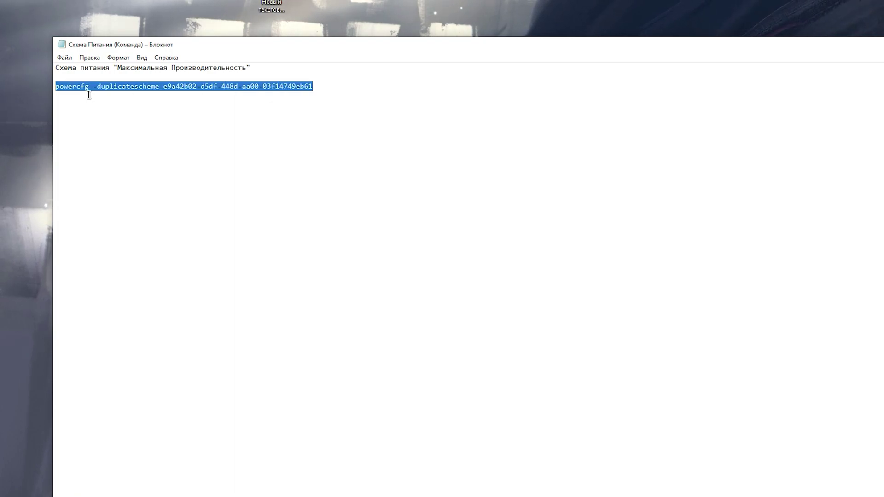
{"action": "right_click", "coordinate": [179, 86]}
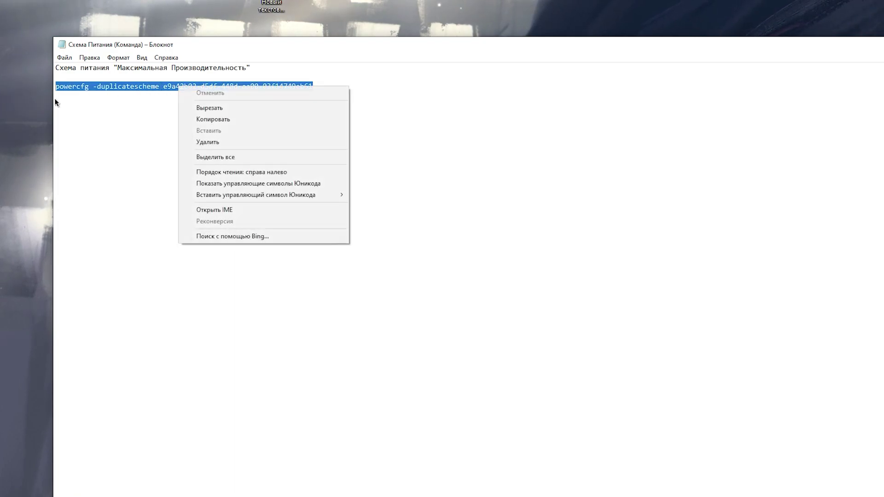
{"action": "left_click", "coordinate": [225, 114]}
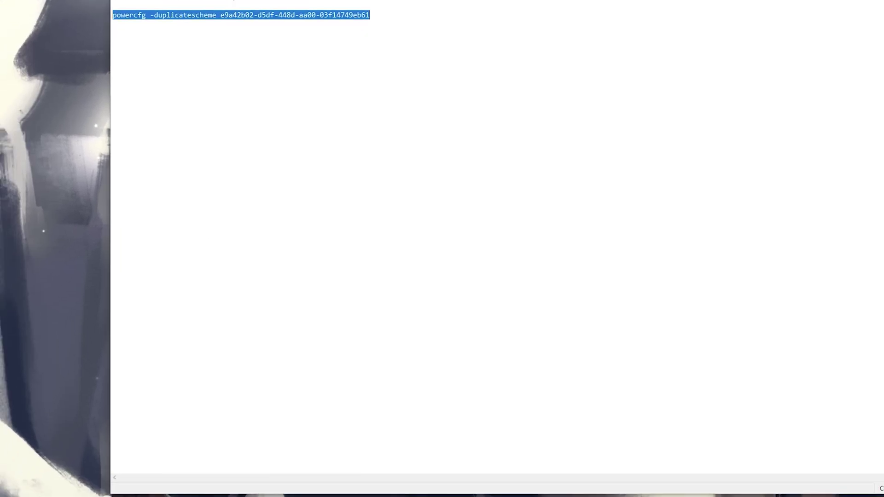
- Run the copied powercfg -duplicatescheme command in Windows PowerShell as administrator and close the console
{"action": "key", "text": "super+x"}
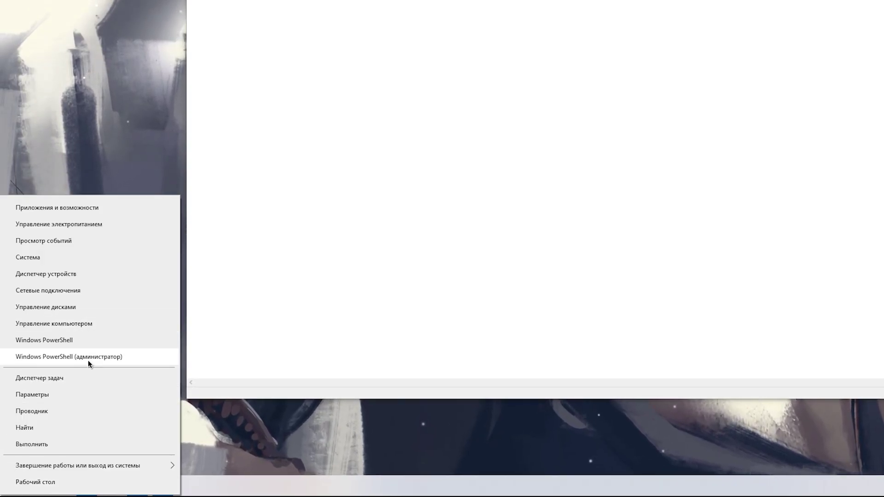
{"action": "left_click", "coordinate": [87, 360]}
{"action": "left_click", "coordinate": [383, 306]}
{"action": "left_click_drag", "start_coordinate": [176, 47], "coordinate": [474, 59]}
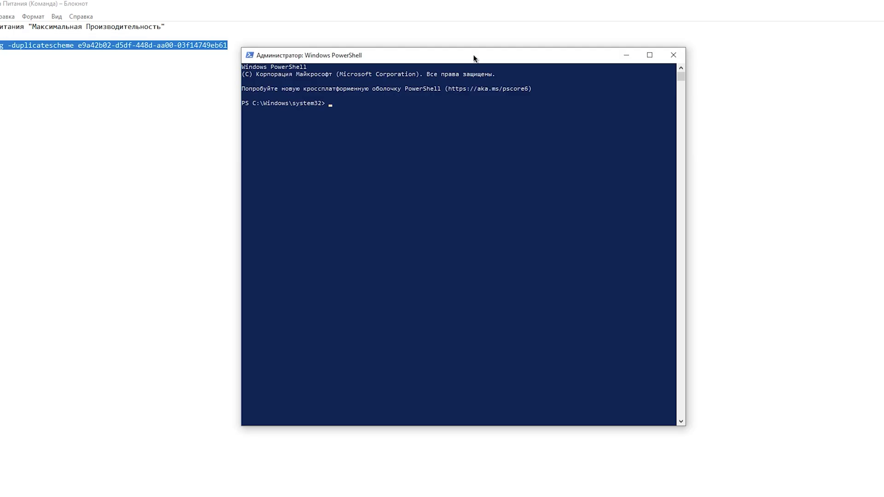
{"action": "key", "text": "Return"}
{"action": "left_click", "coordinate": [673, 55]}
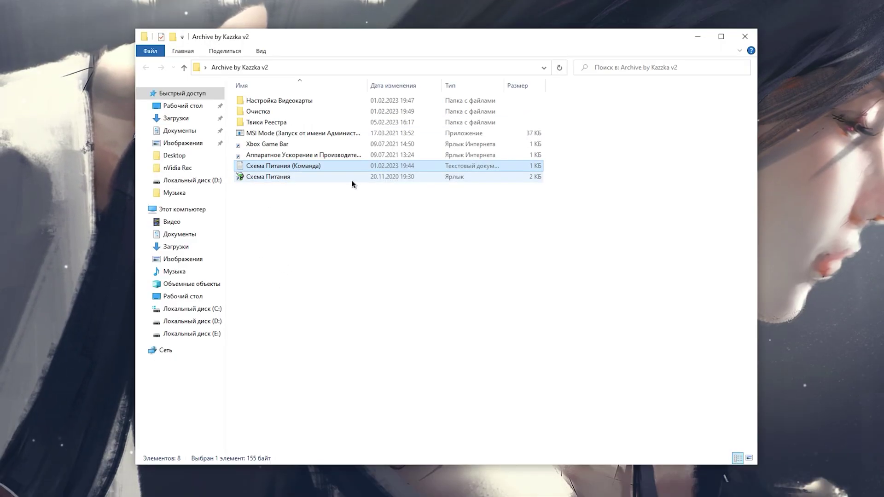
- Open the Схема Питания shortcut to view the available power plans
{"action": "double_click", "coordinate": [276, 177]}
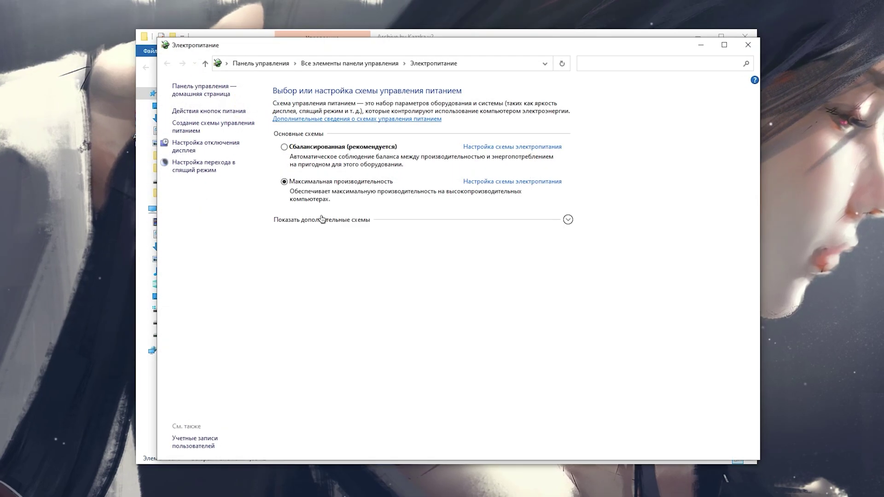
{"action": "left_click", "coordinate": [323, 261]}
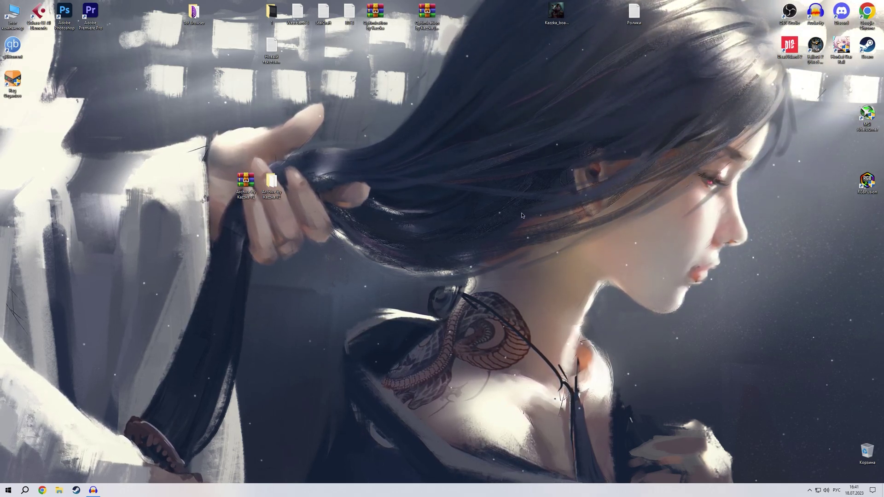
- Open the Dead Island 2 shortcut's file location and disable fullscreen optimizations in the compatibility properties of DeadIsland-Win64-Shipping
{"action": "right_click", "coordinate": [786, 50]}
{"action": "left_click", "coordinate": [765, 62]}
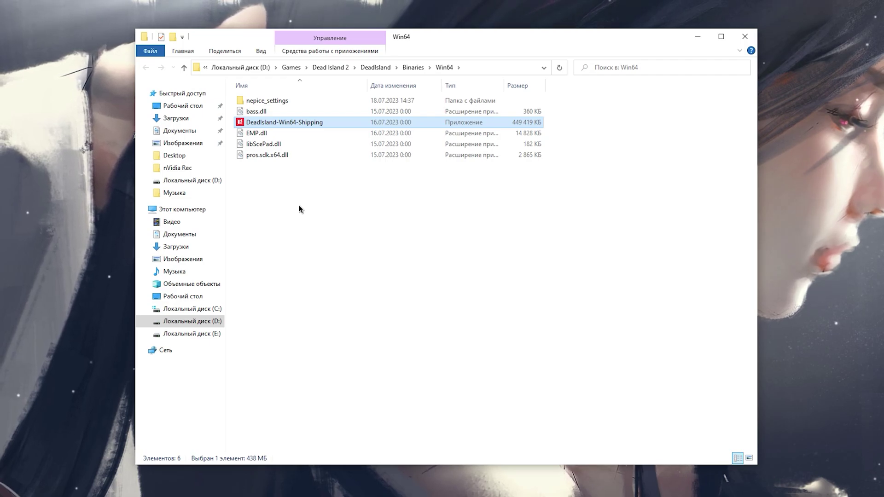
{"action": "right_click", "coordinate": [316, 123]}
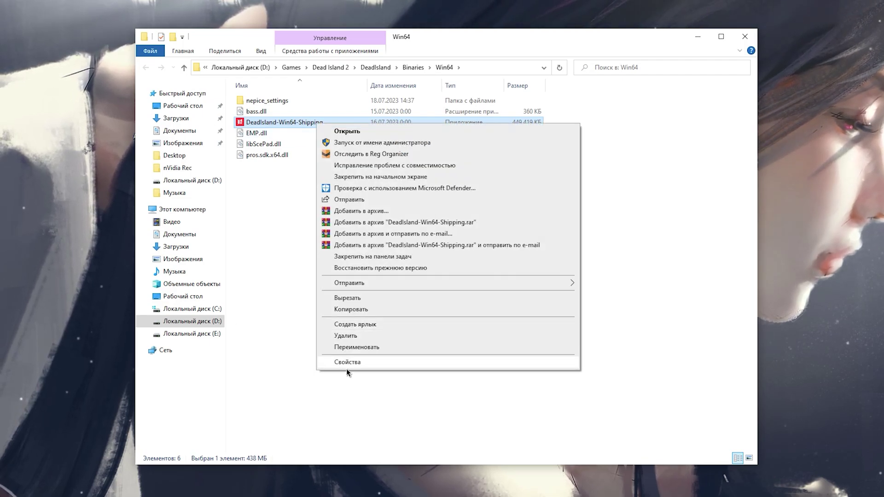
{"action": "left_click", "coordinate": [344, 362]}
{"action": "left_click", "coordinate": [385, 146]}
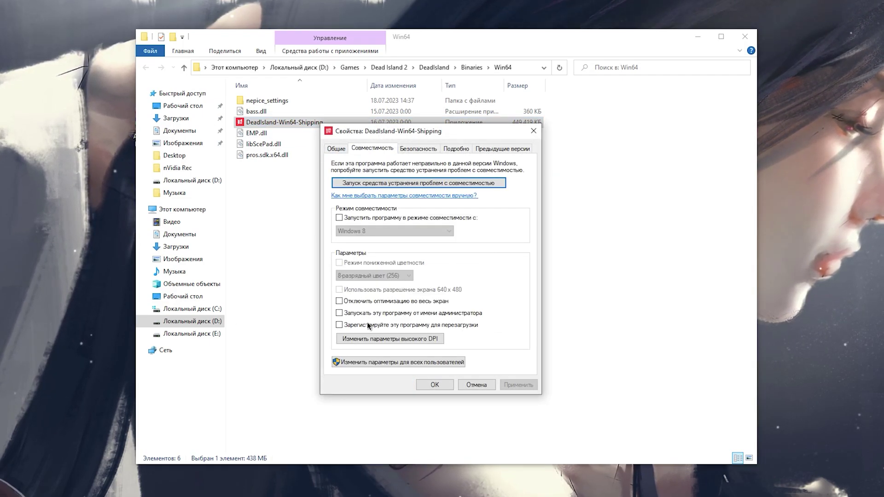
{"action": "left_click", "coordinate": [363, 302]}
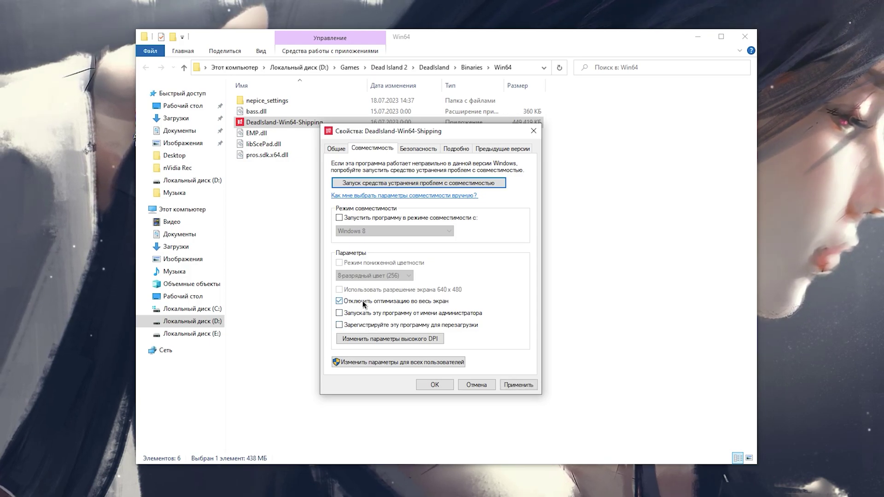
- Override the game's high DPI scaling behavior with scaling performed by Приложение, and save the properties
{"action": "left_click", "coordinate": [366, 341]}
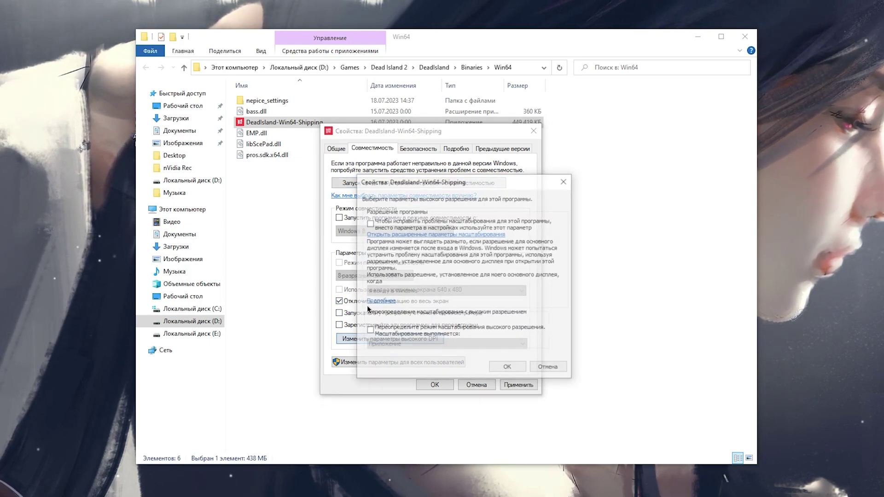
{"action": "left_click", "coordinate": [413, 335]}
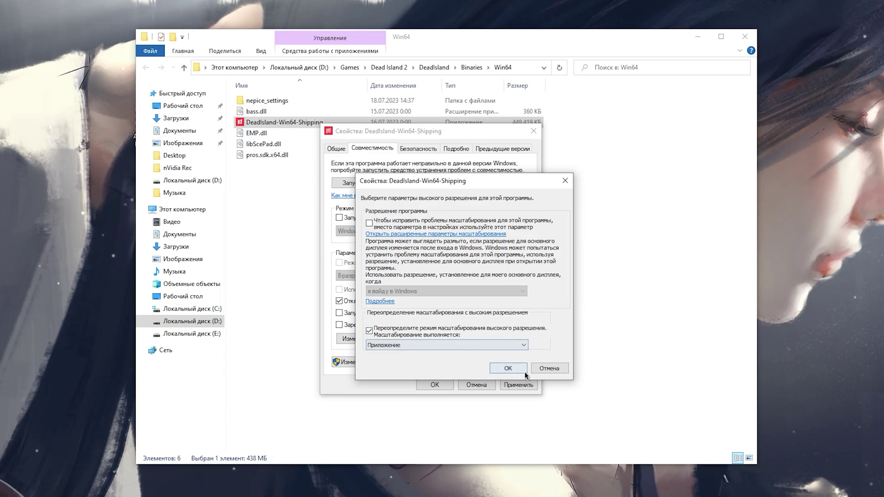
{"action": "left_click", "coordinate": [507, 370]}
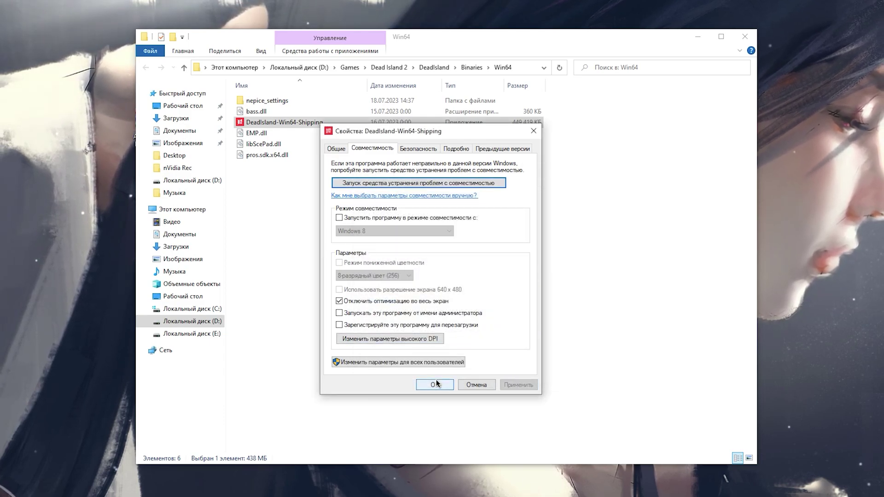
{"action": "left_click", "coordinate": [436, 385]}
- Copy the folder path D:\Games\Dead Island 2\DeadIsland\Binaries\Win64 and close the folder window
{"action": "left_click", "coordinate": [490, 67]}
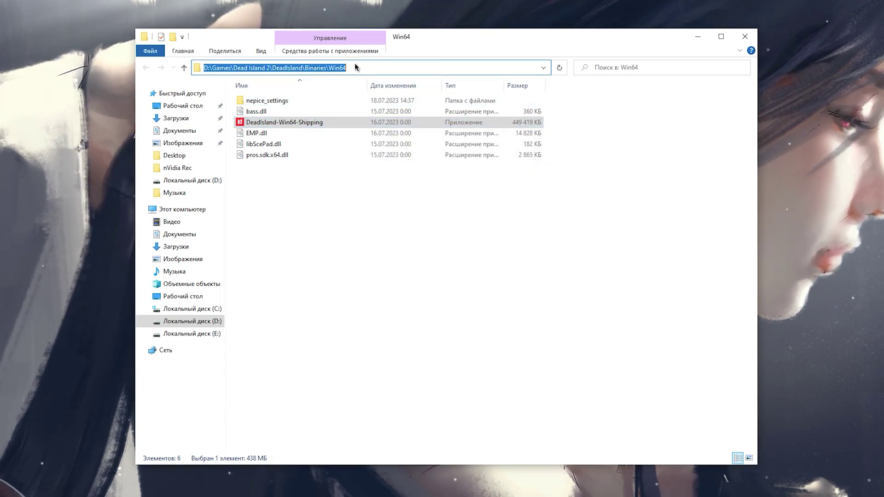
{"action": "right_click", "coordinate": [328, 67]}
{"action": "left_click", "coordinate": [358, 101]}
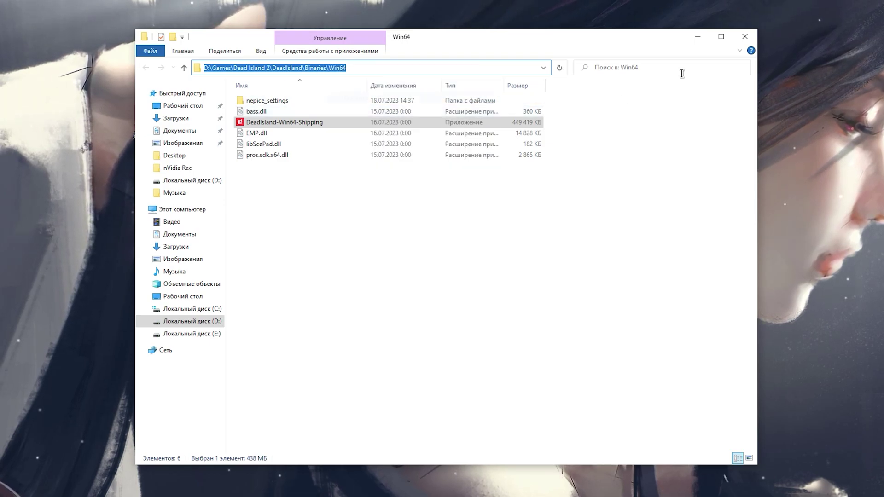
{"action": "left_click", "coordinate": [750, 42]}
- Open the graphics settings from the Аппаратное Ускорение shortcut and browse to the copied Win64 path for a classic app
{"action": "left_click", "coordinate": [290, 157]}
{"action": "double_click", "coordinate": [289, 157]}
{"action": "left_click", "coordinate": [81, 283]}
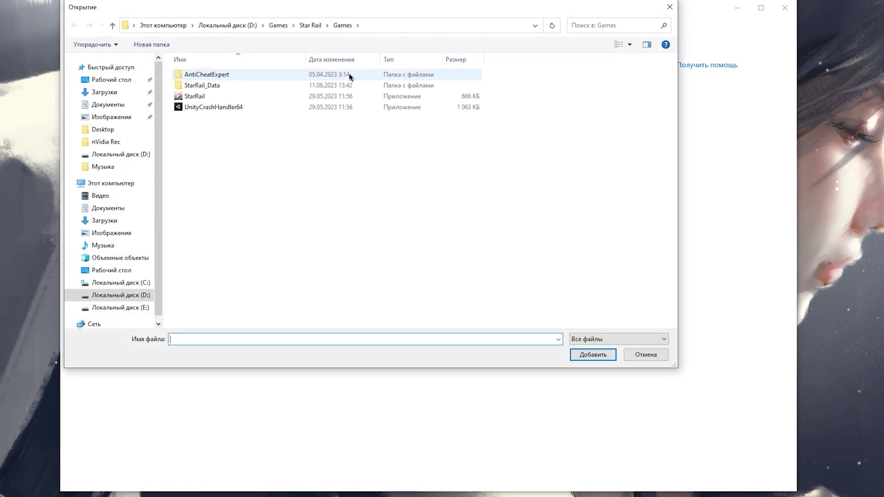
{"action": "left_click", "coordinate": [385, 24]}
{"action": "key", "text": "ctrl+v"}
{"action": "key", "text": "Return"}
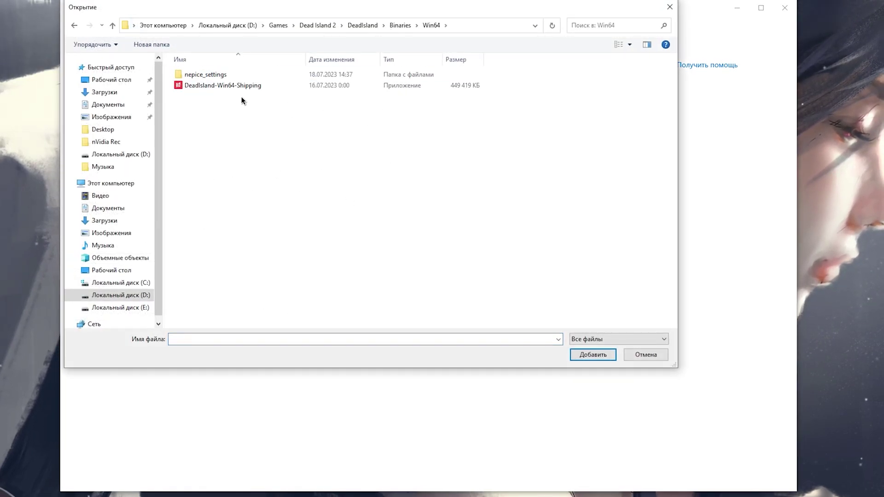
- Add DeadIsland-Win64-Shipping to the graphics performance list and save its preference as Высокая производительность
{"action": "left_click", "coordinate": [241, 86]}
{"action": "left_click", "coordinate": [586, 358]}
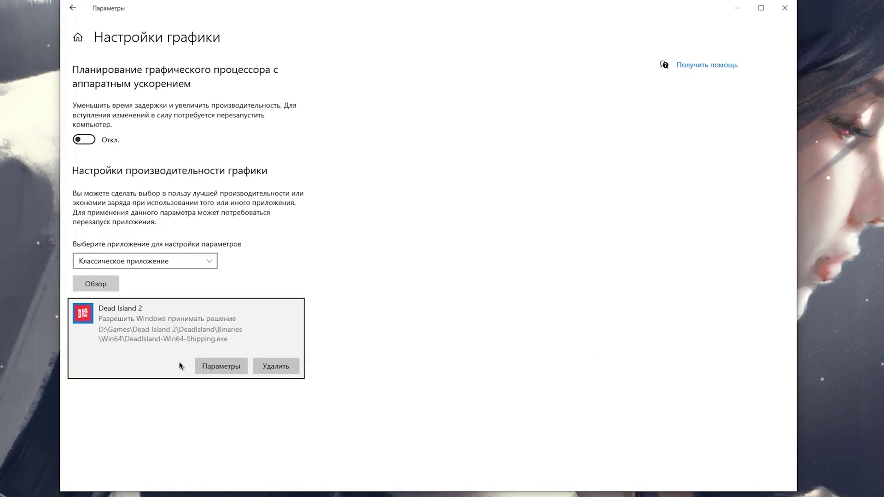
{"action": "left_click", "coordinate": [221, 366]}
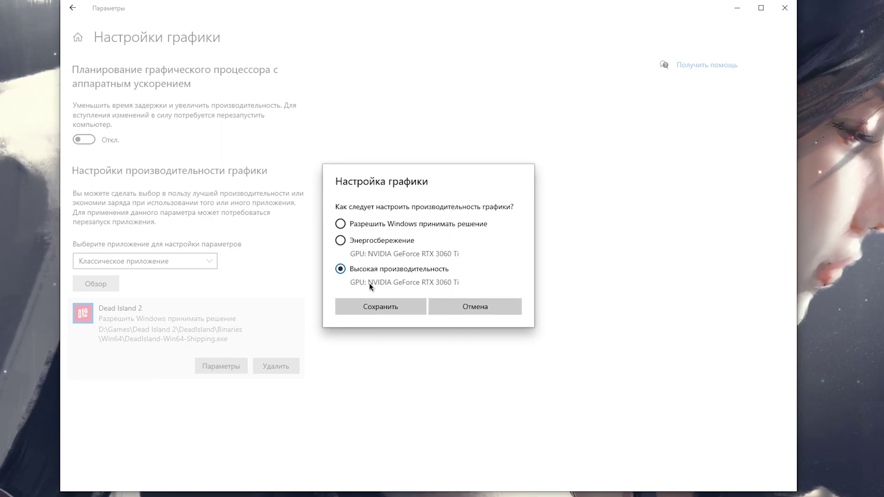
{"action": "left_click", "coordinate": [377, 306]}
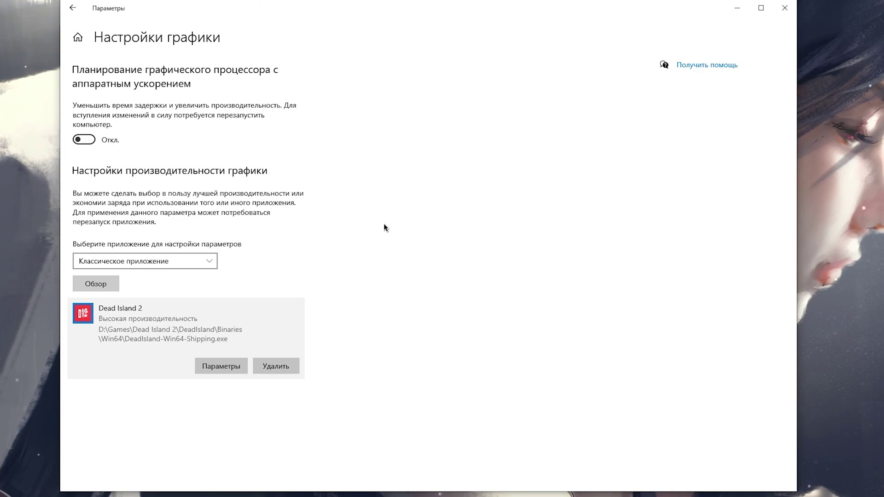
- Turn on Планирование графического процессора с аппаратным ускорением in the graphics settings
{"action": "left_click", "coordinate": [81, 140]}
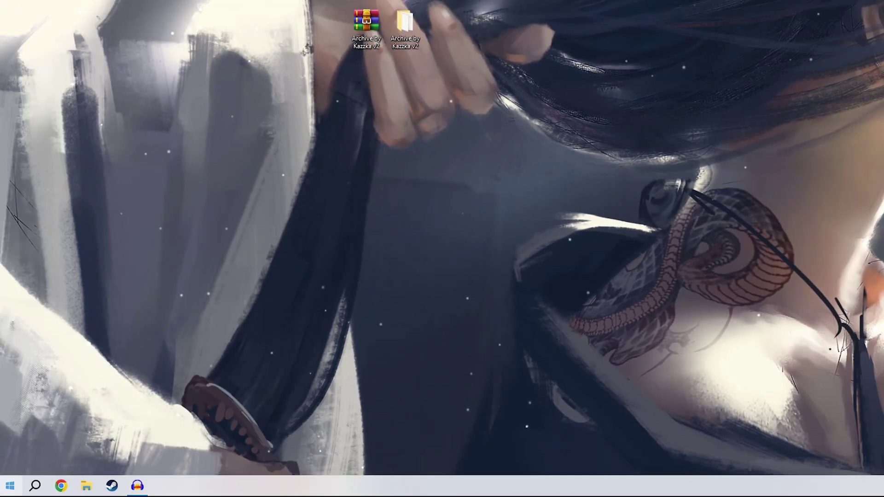
- Open Device Manager, find Высокоточный таймер событий among Системные устройства, and bring up its available device actions
{"action": "right_click", "coordinate": [10, 488]}
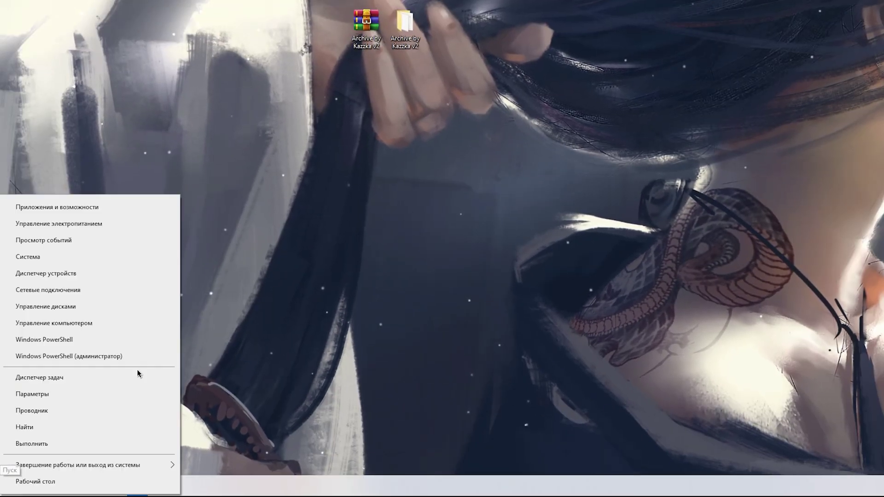
{"action": "left_click", "coordinate": [85, 274]}
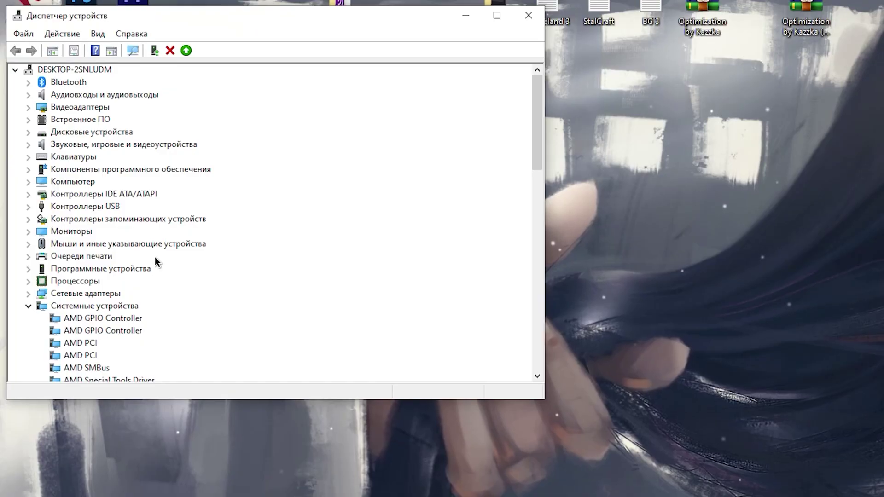
{"action": "scroll", "coordinate": [153, 254], "scroll_direction": "down", "scroll_amount": 3}
{"action": "scroll", "coordinate": [149, 240], "scroll_direction": "down", "scroll_amount": 4}
{"action": "scroll", "coordinate": [148, 231], "scroll_direction": "up", "scroll_amount": 3}
{"action": "left_click", "coordinate": [75, 161]}
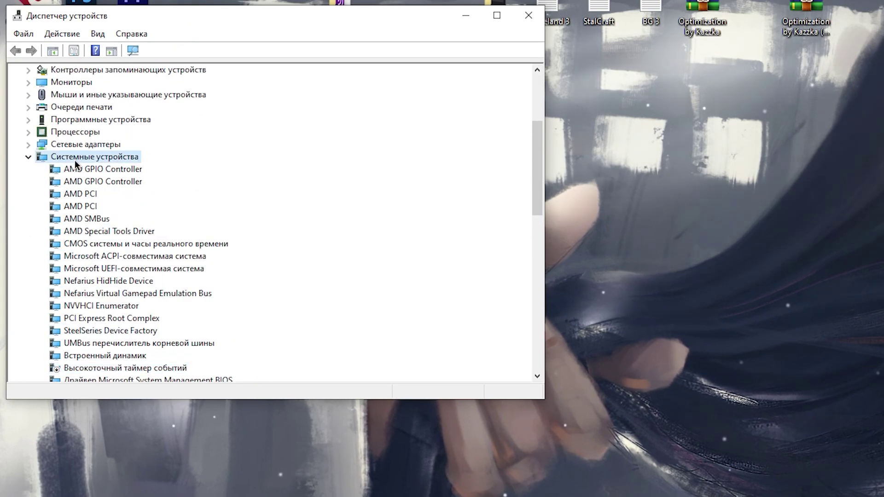
{"action": "scroll", "coordinate": [128, 231], "scroll_direction": "down", "scroll_amount": 4}
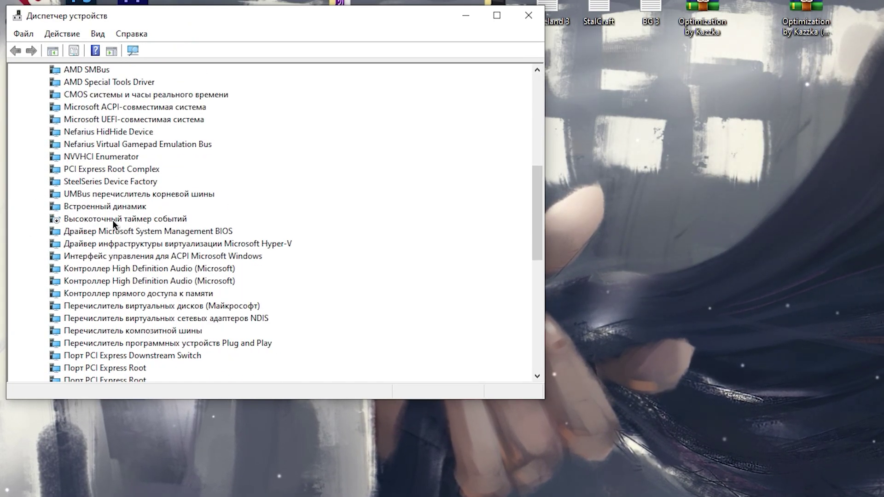
{"action": "left_click", "coordinate": [113, 220]}
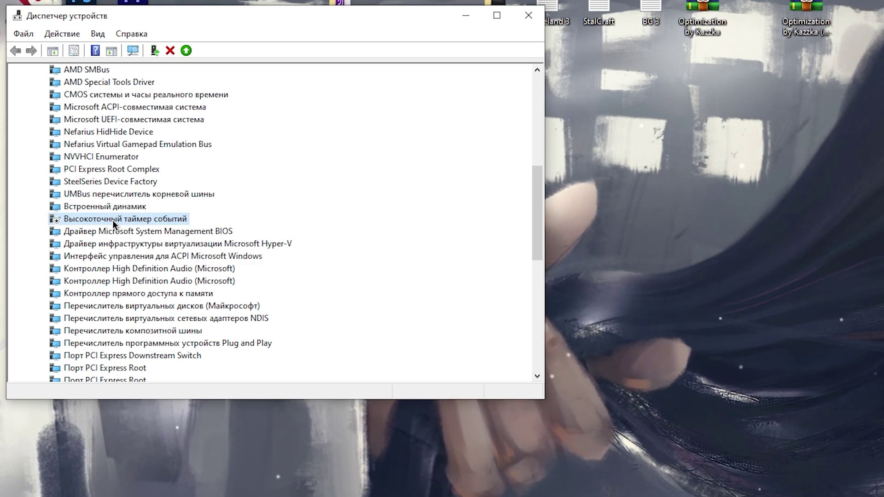
{"action": "right_click", "coordinate": [113, 220]}
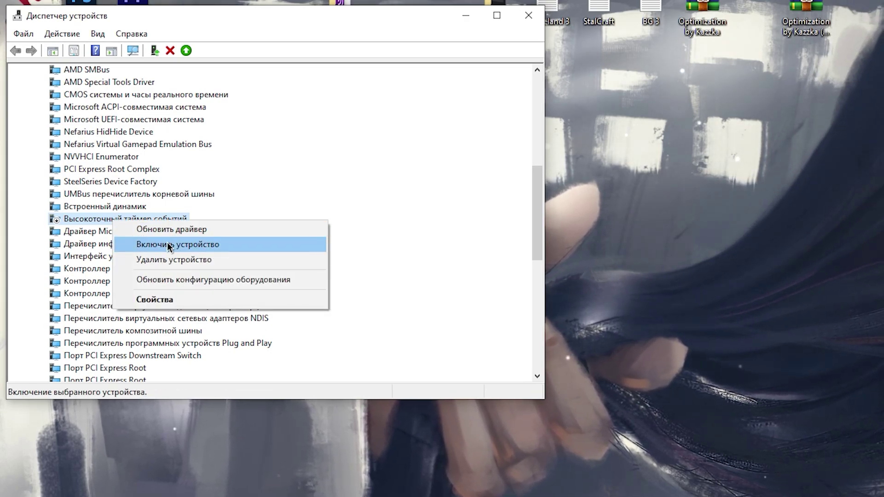
- Find Xbox Game Bar through Windows search, disable its background recording during games, and close the overlay
{"action": "left_click", "coordinate": [36, 486]}
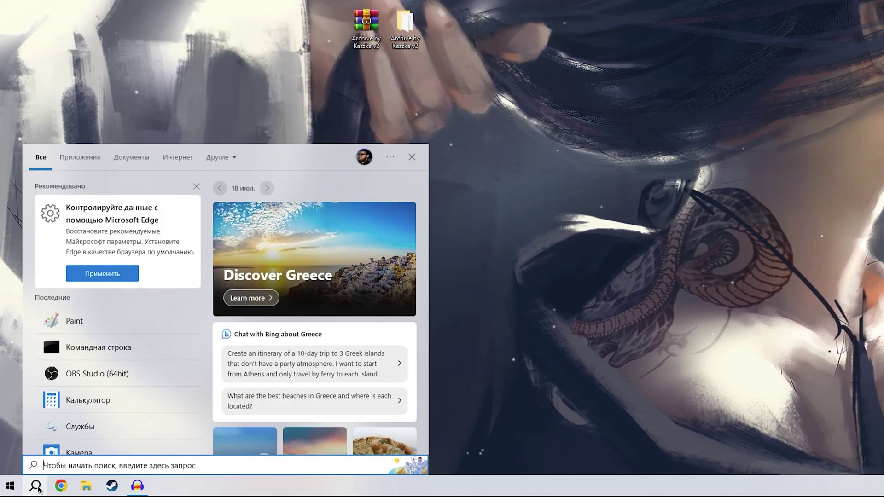
{"action": "type", "text": "Xbox Game Bar"}
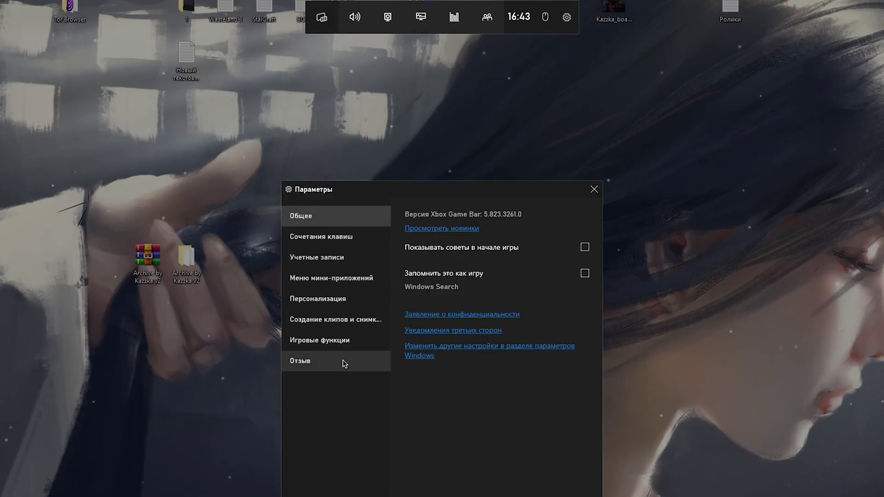
{"action": "left_click", "coordinate": [335, 320]}
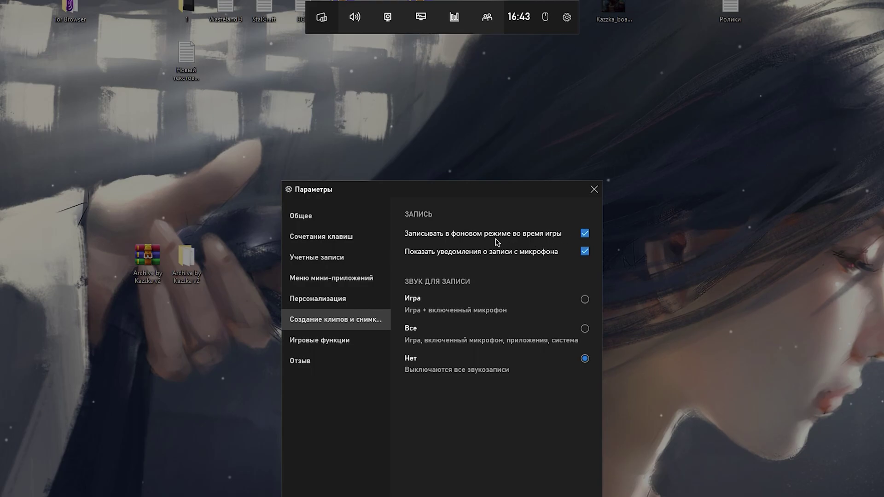
{"action": "left_click", "coordinate": [586, 234]}
{"action": "left_click", "coordinate": [594, 190]}
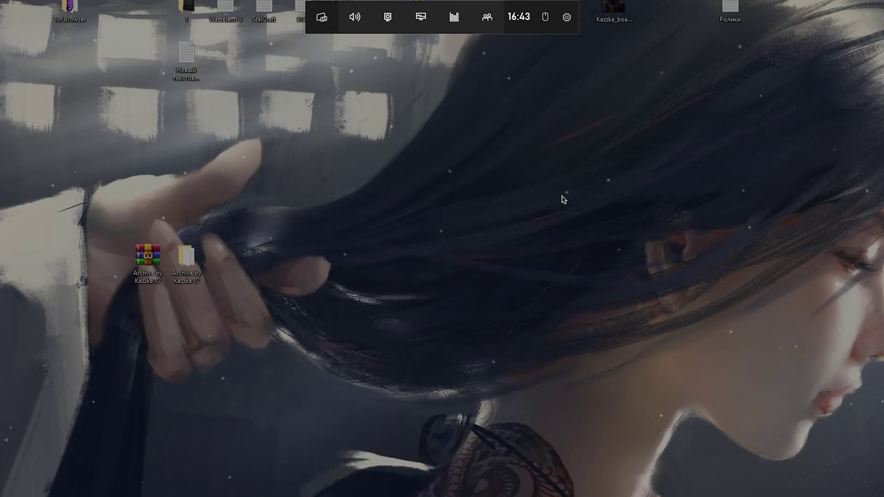
{"action": "left_click", "coordinate": [607, 238]}
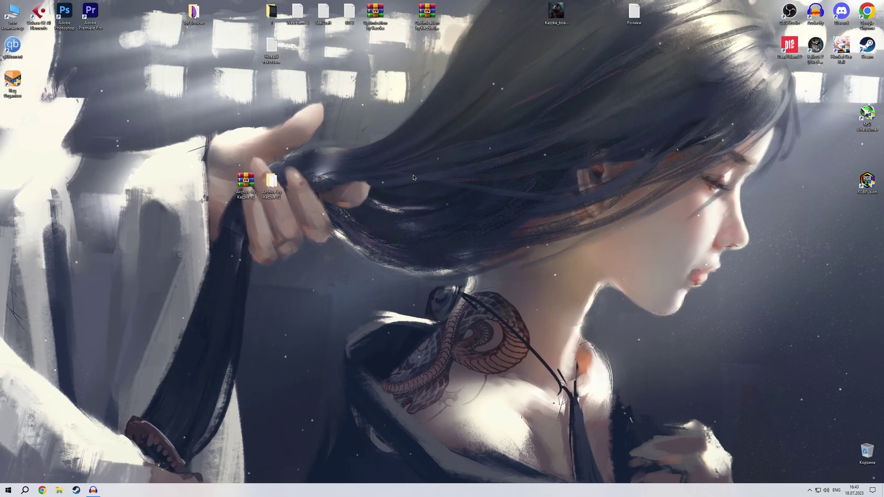
- Open the nVidia Geforce folder in Настройка Видеокарты inside the desktop folder Archive by Kazzka v2
{"action": "double_click", "coordinate": [281, 186]}
{"action": "double_click", "coordinate": [328, 153]}
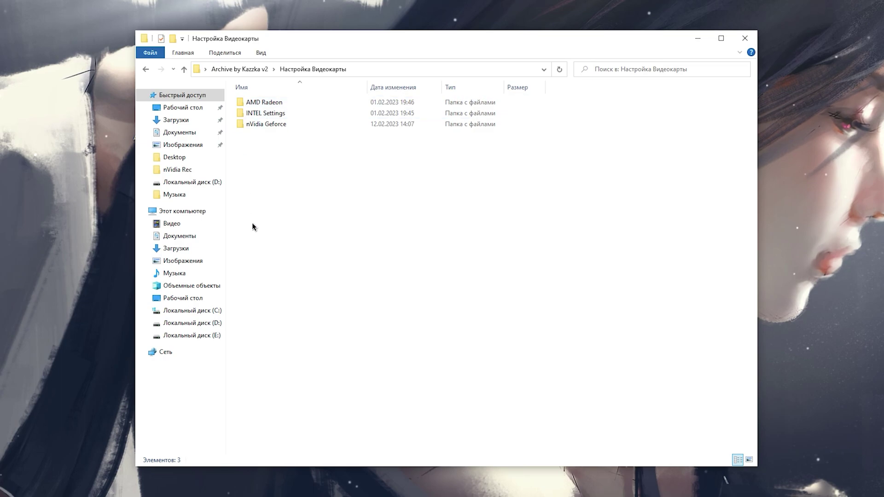
{"action": "key", "text": "ctrl+a"}
{"action": "left_click", "coordinate": [286, 190]}
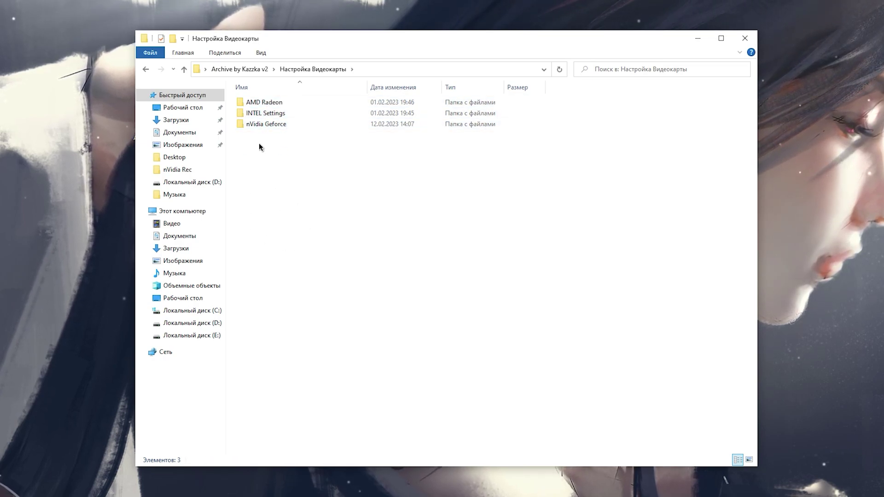
{"action": "left_click", "coordinate": [270, 115]}
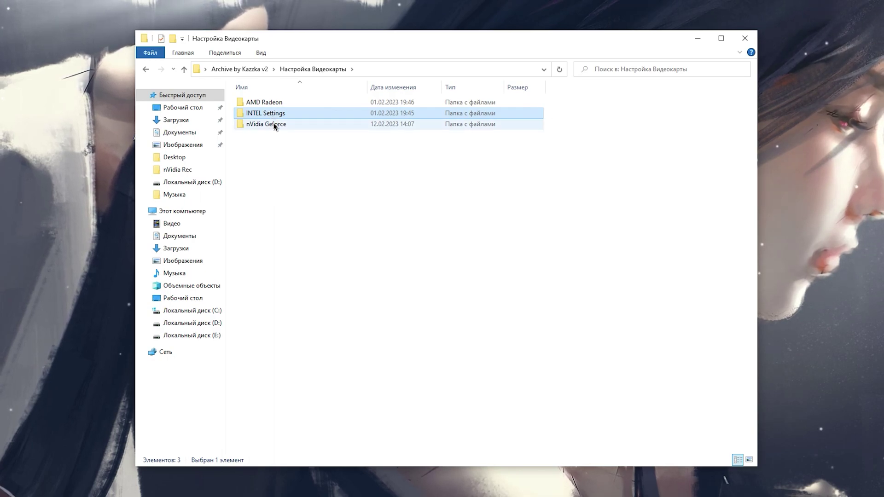
{"action": "double_click", "coordinate": [273, 123]}
{"action": "left_click", "coordinate": [265, 139]}
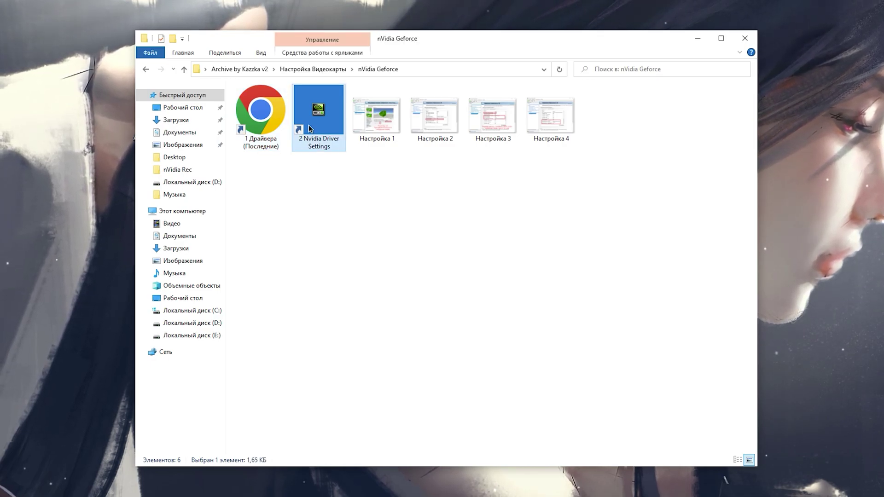
- View the NVIDIA control panel reference images from Настройка 1 through Настройка 4
{"action": "left_click_drag", "start_coordinate": [391, 170], "coordinate": [365, 118]}
{"action": "double_click", "coordinate": [366, 117]}
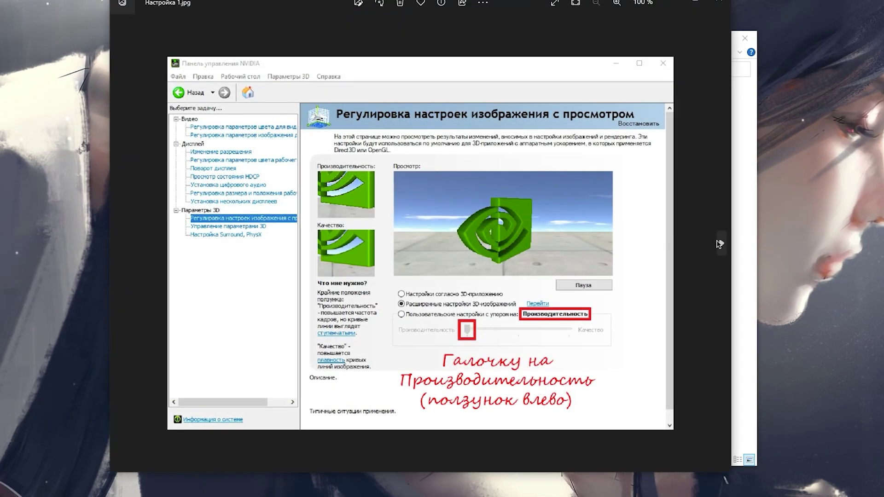
{"action": "left_click", "coordinate": [720, 245]}
{"action": "left_click", "coordinate": [722, 245]}
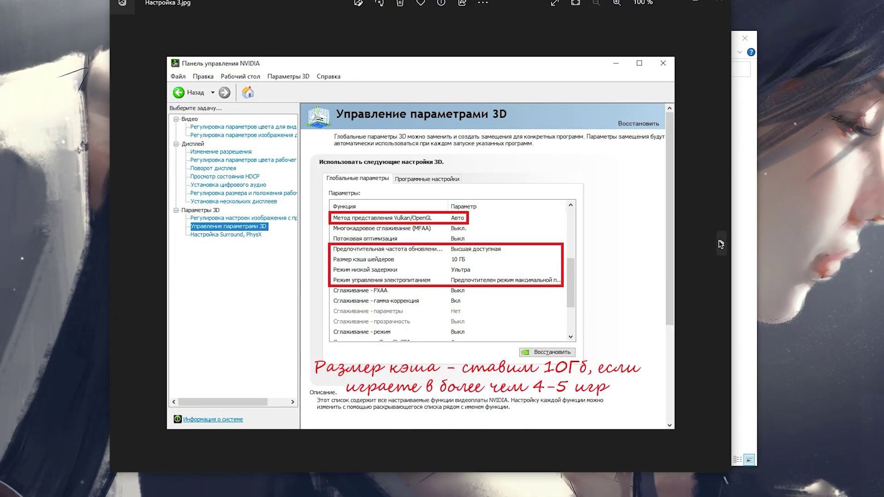
{"action": "left_click", "coordinate": [721, 244]}
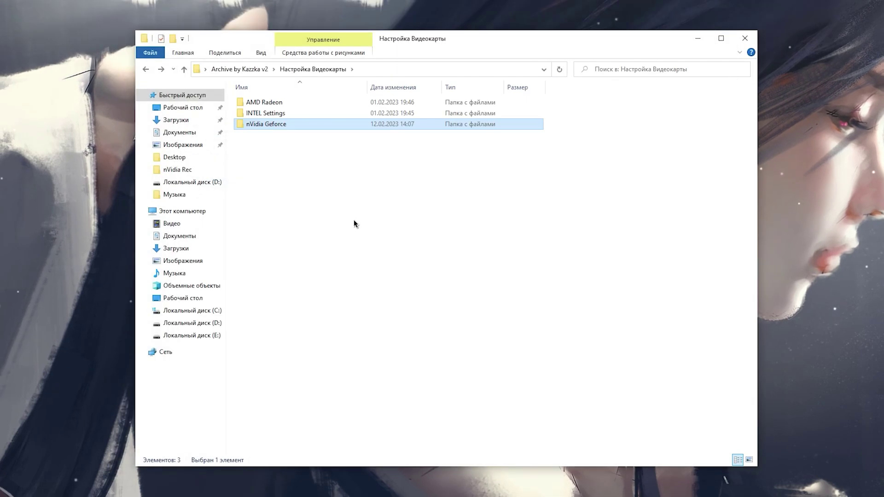
- Open the AMD Radeon folder, view the 2 Установка драйвера AMD image, and close it
{"action": "key", "text": "Up"}
{"action": "key", "text": "Up"}
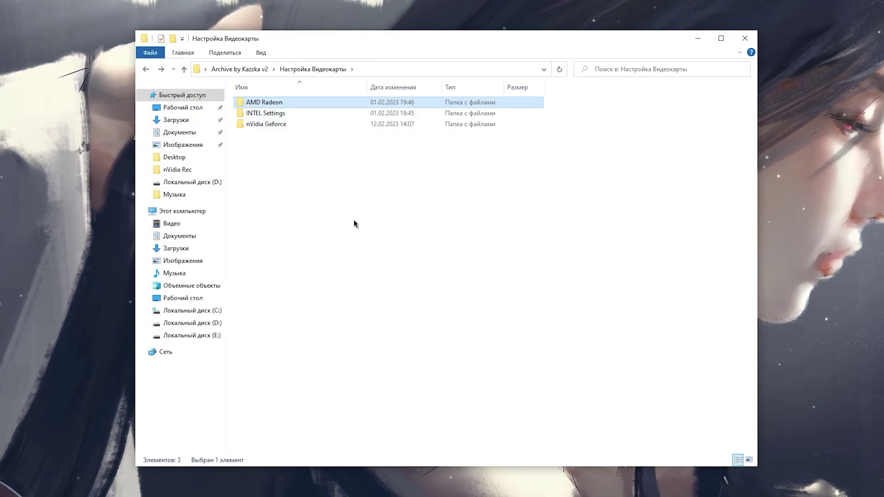
{"action": "key", "text": "Return"}
{"action": "left_click", "coordinate": [287, 125]}
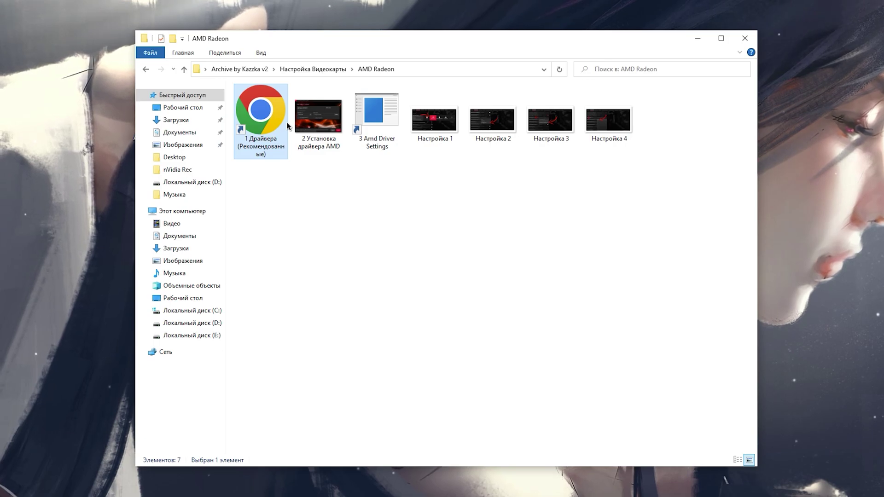
{"action": "double_click", "coordinate": [318, 117]}
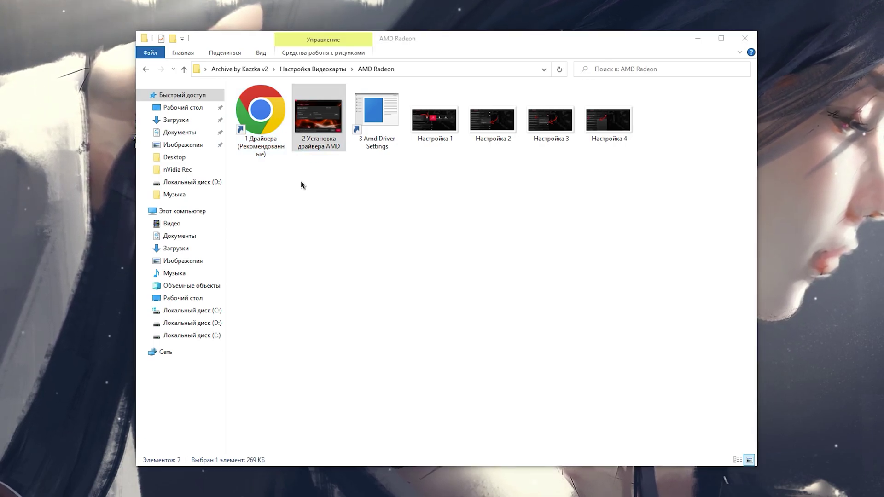
{"action": "left_click", "coordinate": [719, 2]}
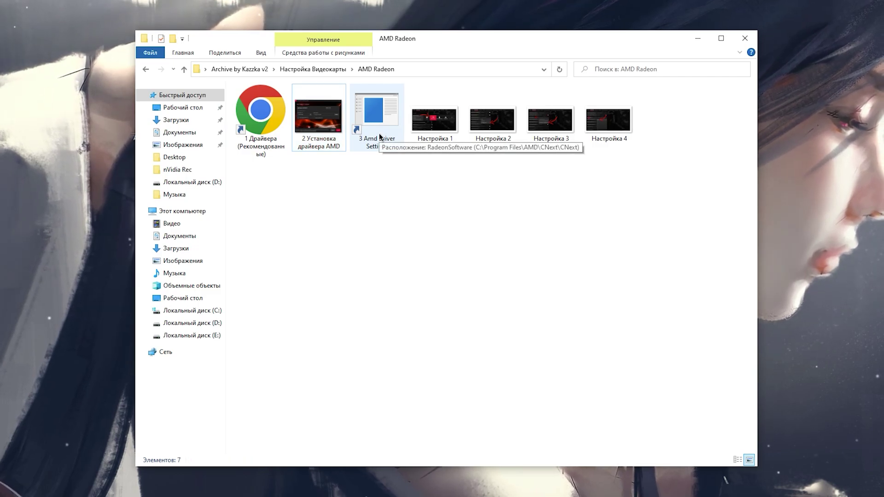
- View the AMD reference images Настройка 1 through Настройка 4, and close the image viewer
{"action": "double_click", "coordinate": [434, 121]}
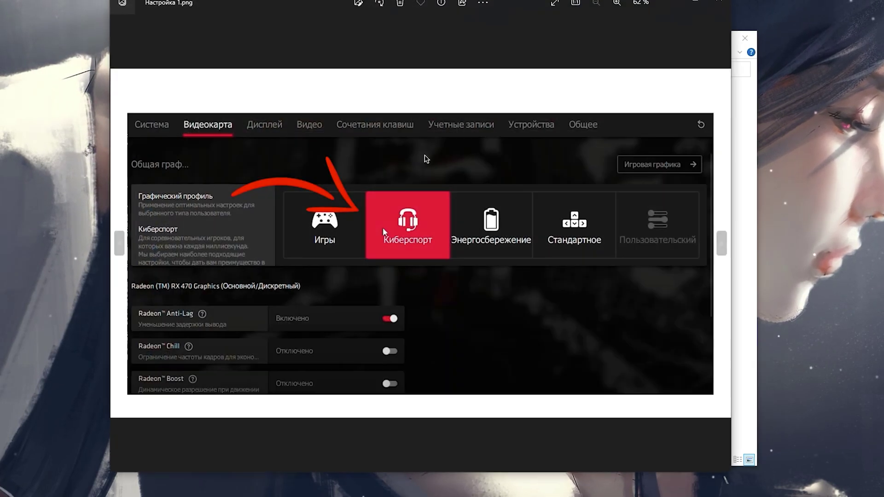
{"action": "key", "text": "Right"}
{"action": "key", "text": "Right"}
{"action": "key", "text": "Right"}
{"action": "left_click", "coordinate": [720, 2]}
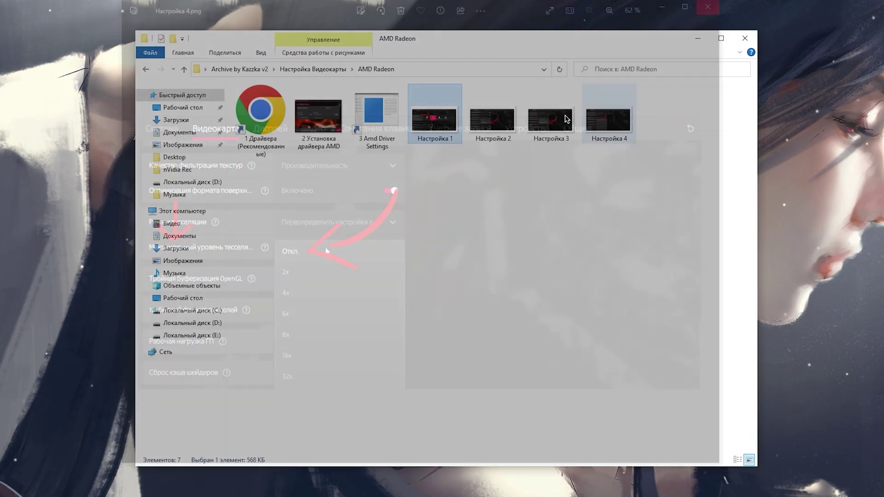
- Return to Настройка Видеокарты and examine the reference images in the INTEL Settings folder
{"action": "key", "text": "alt+Up"}
{"action": "key", "text": "Down"}
{"action": "key", "text": "Down"}
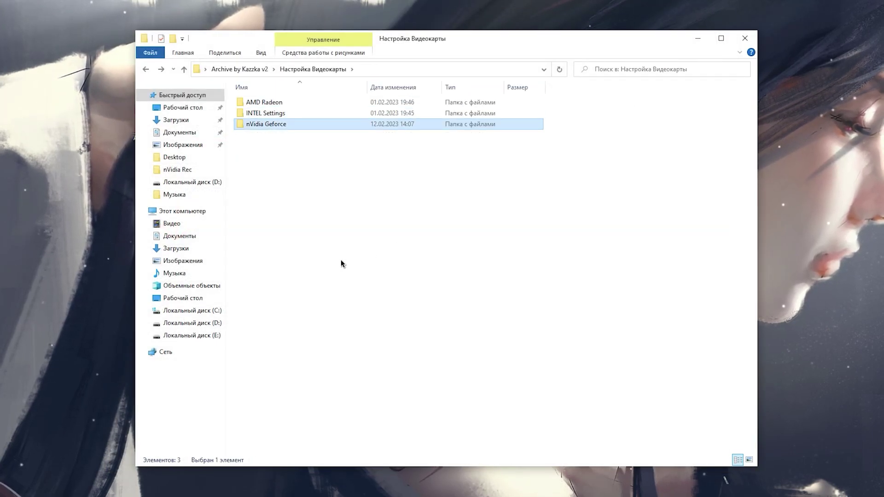
{"action": "key", "text": "Up"}
{"action": "key", "text": "Return"}
{"action": "key", "text": "ctrl+a"}
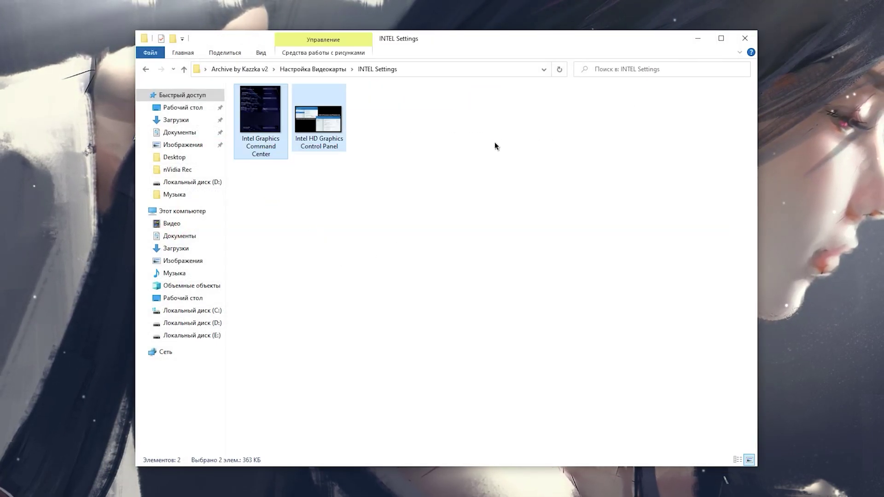
{"action": "left_click", "coordinate": [391, 170]}
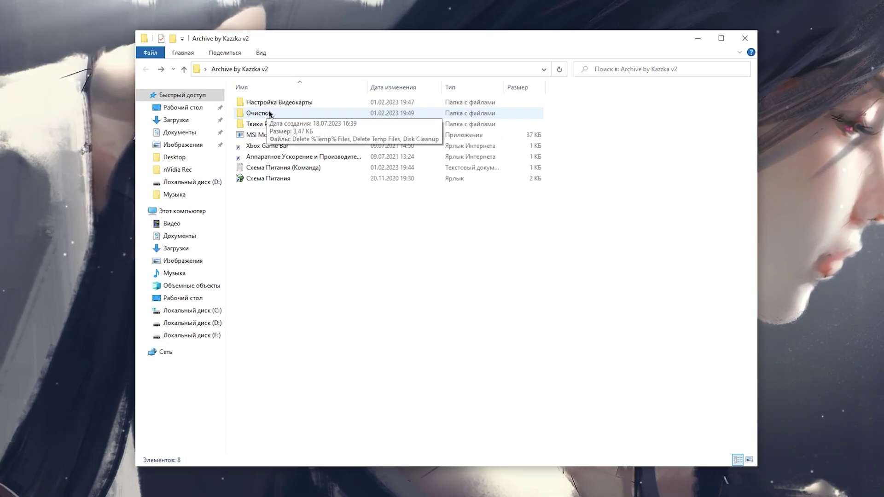
- Permanently delete the Windows Temp folder's contents through the Delete %Temp% Files shortcut in Очистка, granting administrator rights and cancelling for files in use
{"action": "double_click", "coordinate": [269, 114]}
{"action": "double_click", "coordinate": [275, 103]}
{"action": "left_click_drag", "start_coordinate": [309, 301], "coordinate": [242, 94]}
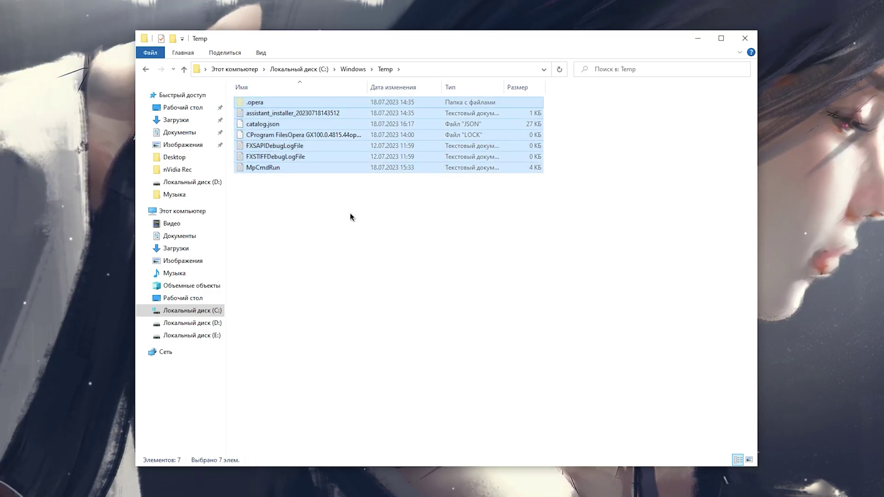
{"action": "key", "text": "shift+Delete"}
{"action": "key", "text": "Return"}
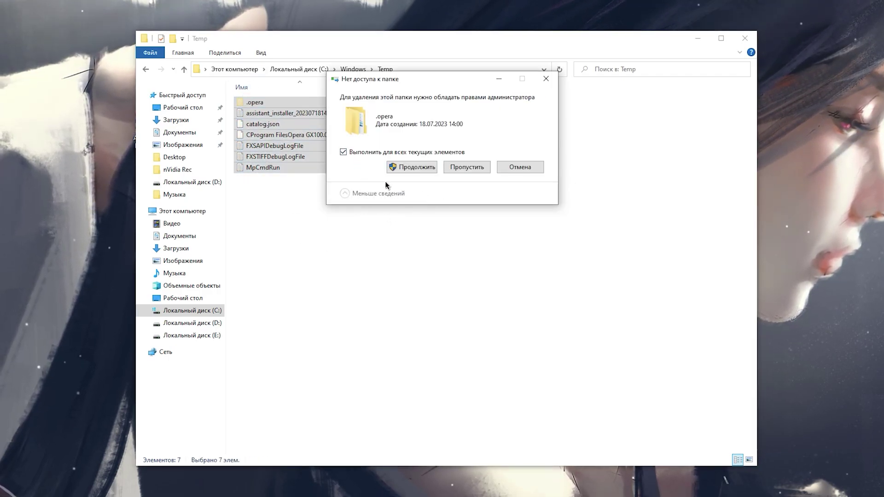
{"action": "left_click", "coordinate": [413, 166]}
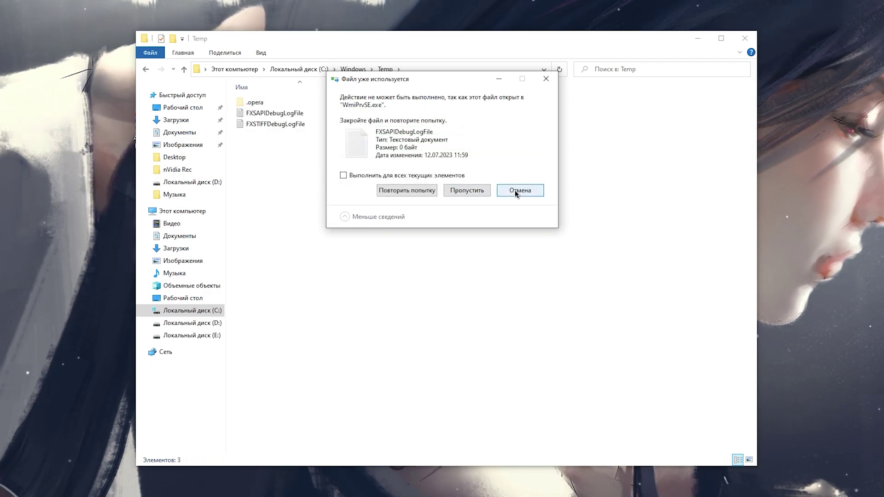
{"action": "left_click", "coordinate": [515, 189]}
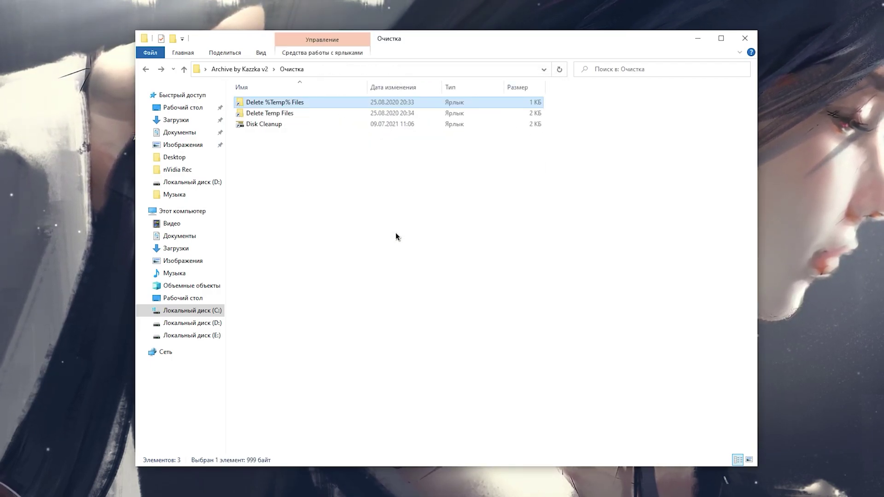
- Open the AppData Local Temp folder through the Delete Temp Files shortcut and delete all of its contents
{"action": "key", "text": "Down"}
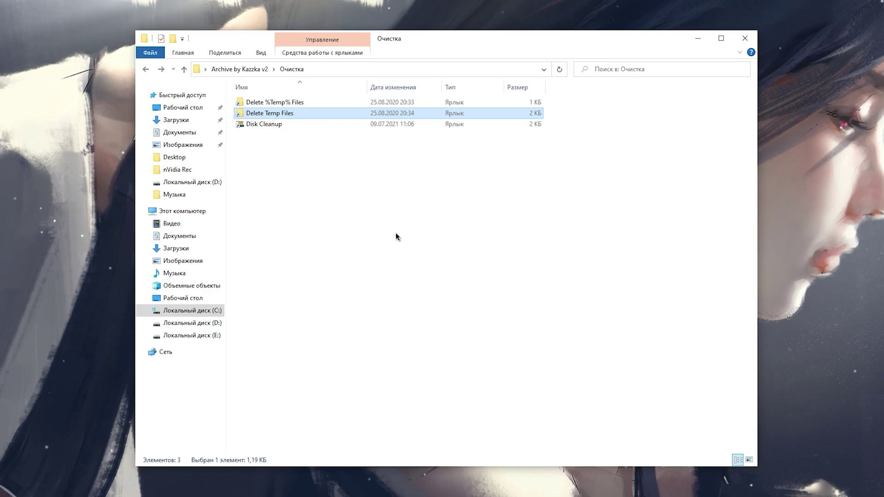
{"action": "double_click", "coordinate": [261, 113]}
{"action": "left_click_drag", "start_coordinate": [290, 268], "coordinate": [259, 105]}
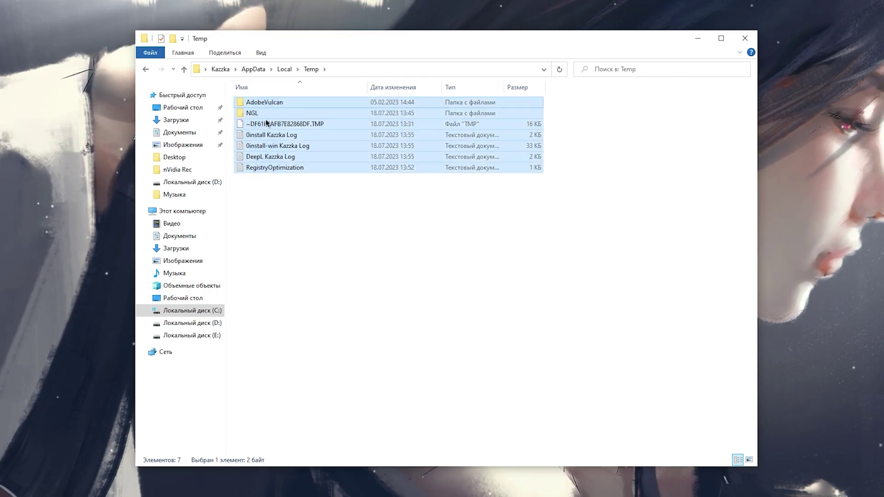
{"action": "key", "text": "Delete"}
{"action": "left_click", "coordinate": [412, 195]}
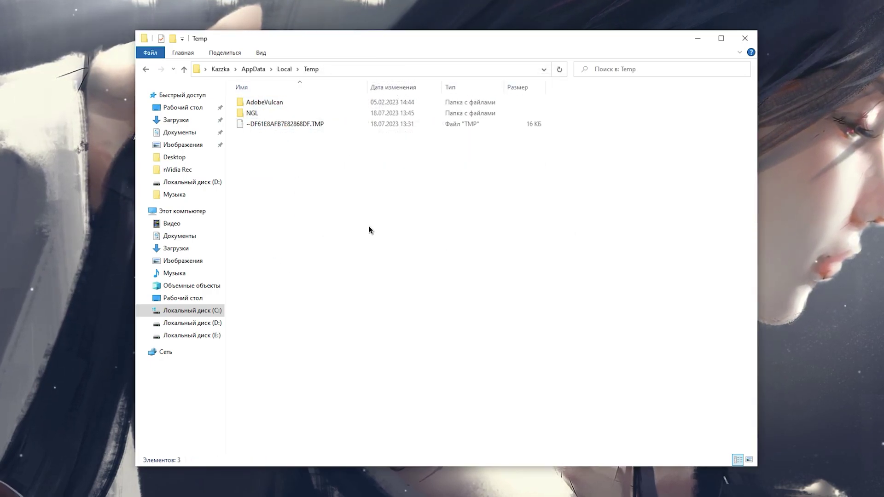
- Run Disk Cleanup on drive C: through its shortcut in the Очистка folder
{"action": "key", "text": "alt+Left"}
{"action": "key", "text": "Down"}
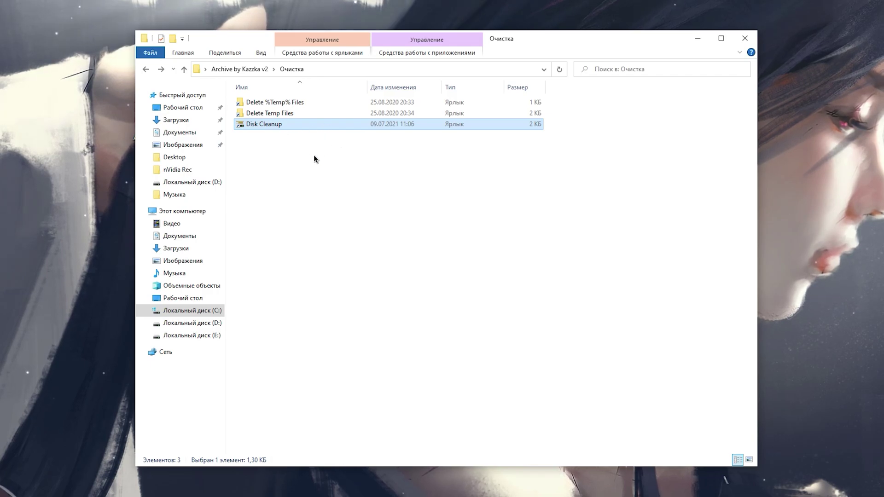
{"action": "key", "text": "Return"}
{"action": "left_click", "coordinate": [417, 238]}
{"action": "left_click", "coordinate": [288, 283]}
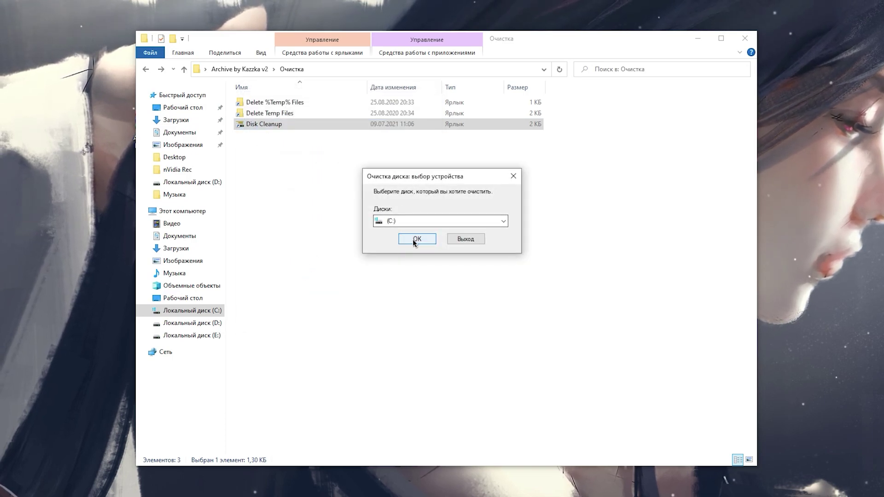
{"action": "left_click", "coordinate": [413, 239]}
{"action": "scroll", "coordinate": [401, 194], "scroll_direction": "down", "scroll_amount": 3}
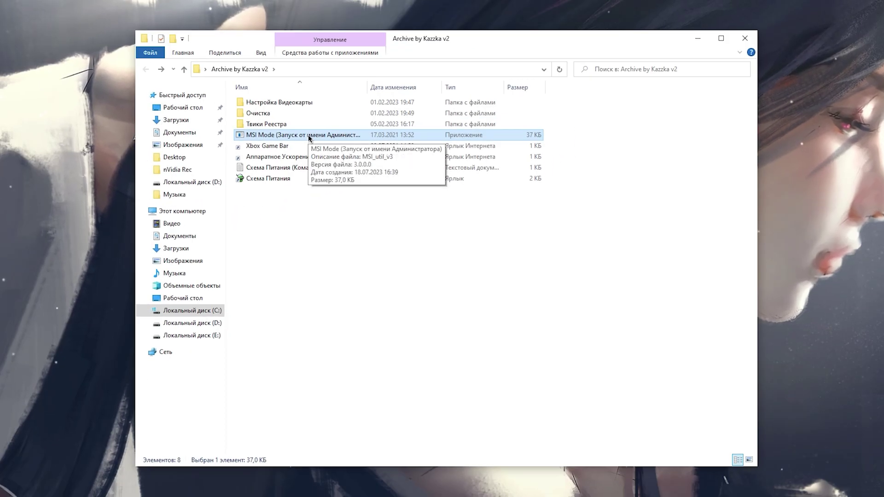
- Run MSI Mode as administrator and apply a High interrupt priority to the NVIDIA GeForce RTX 3060 Ti
{"action": "right_click", "coordinate": [308, 134]}
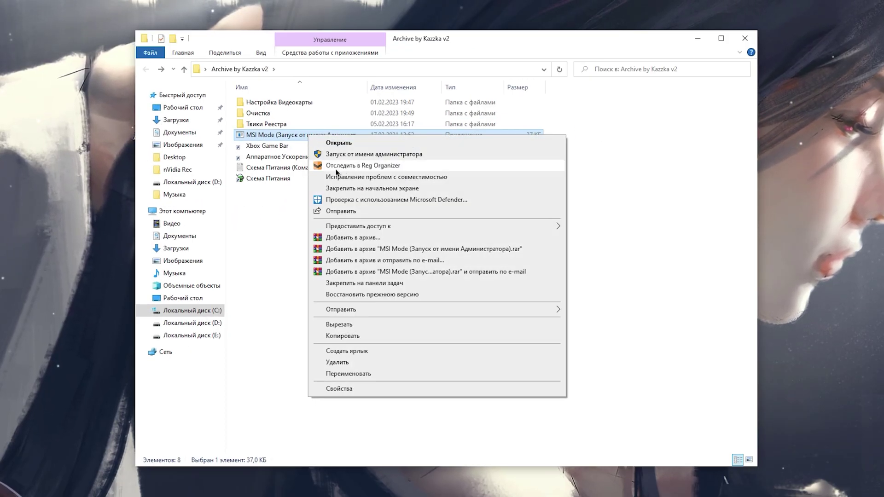
{"action": "left_click", "coordinate": [350, 156]}
{"action": "left_click", "coordinate": [387, 297]}
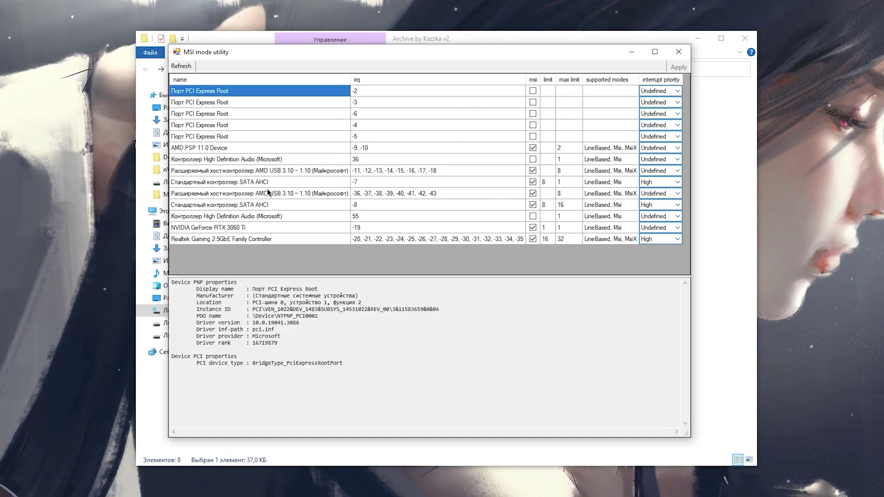
{"action": "left_click", "coordinate": [239, 228]}
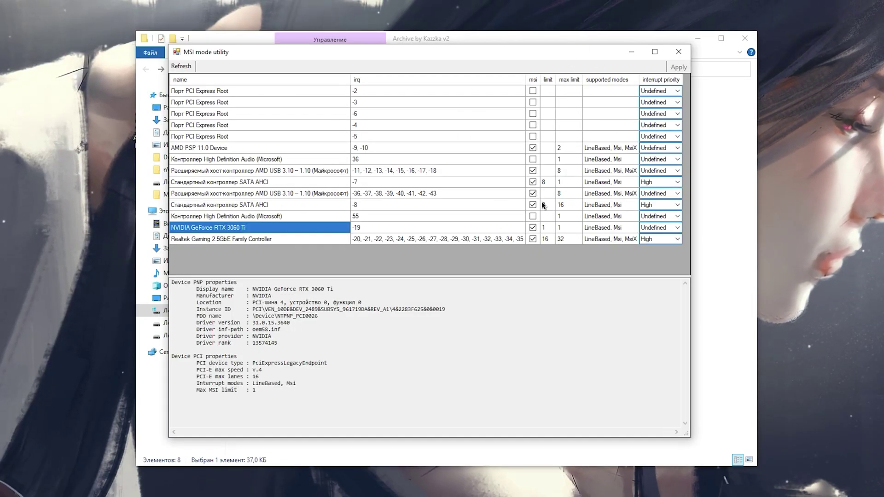
{"action": "left_click", "coordinate": [677, 228]}
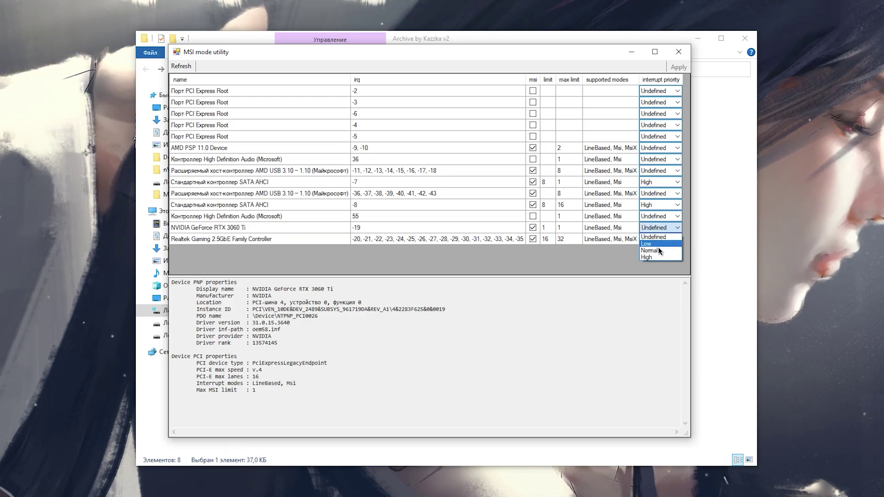
{"action": "left_click", "coordinate": [656, 256]}
{"action": "left_click", "coordinate": [677, 68]}
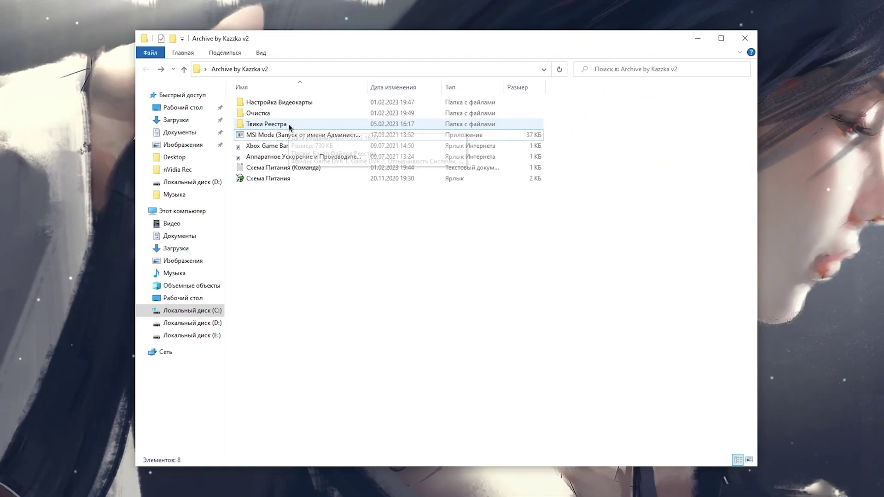
- Return to the archive's Твики Реестра folder and look over its registry tweak files
{"action": "double_click", "coordinate": [289, 122]}
{"action": "left_click_drag", "start_coordinate": [301, 201], "coordinate": [257, 112]}
{"action": "left_click", "coordinate": [319, 224]}
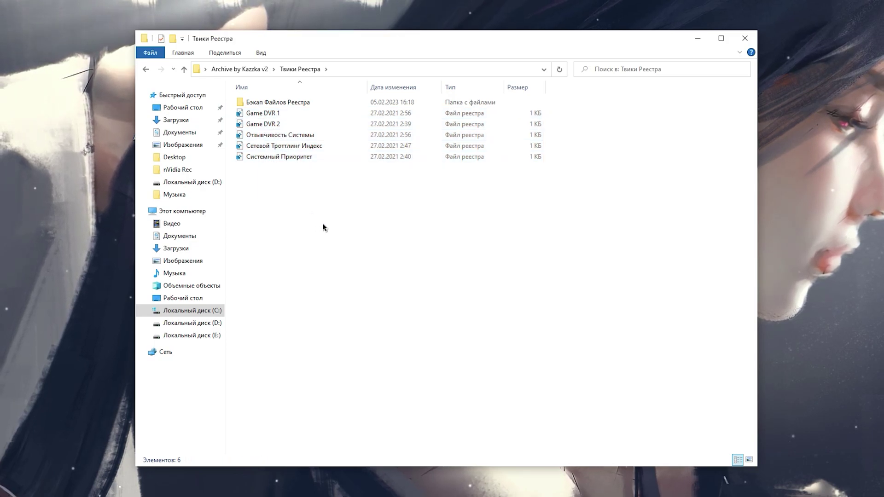
{"action": "key", "text": "shift+Down"}
{"action": "left_click", "coordinate": [361, 240]}
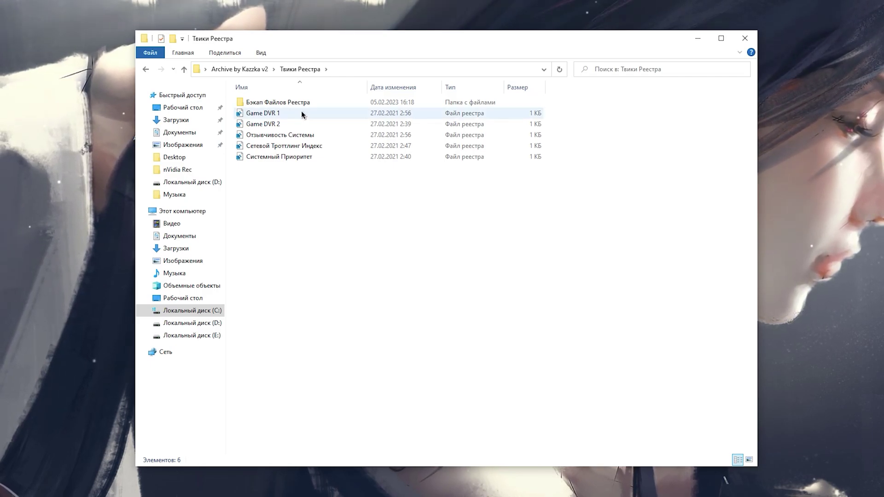
- Examine the registry backup files in Бэкап Файлов Реестра and compare them with the tweak files in Твики Реестра
{"action": "double_click", "coordinate": [280, 101]}
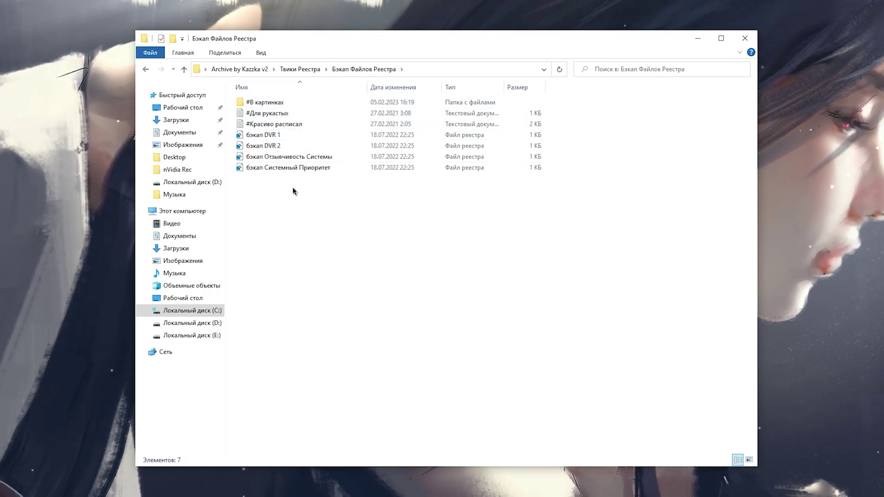
{"action": "key", "text": "BackSpace"}
{"action": "left_click_drag", "start_coordinate": [285, 202], "coordinate": [269, 118]}
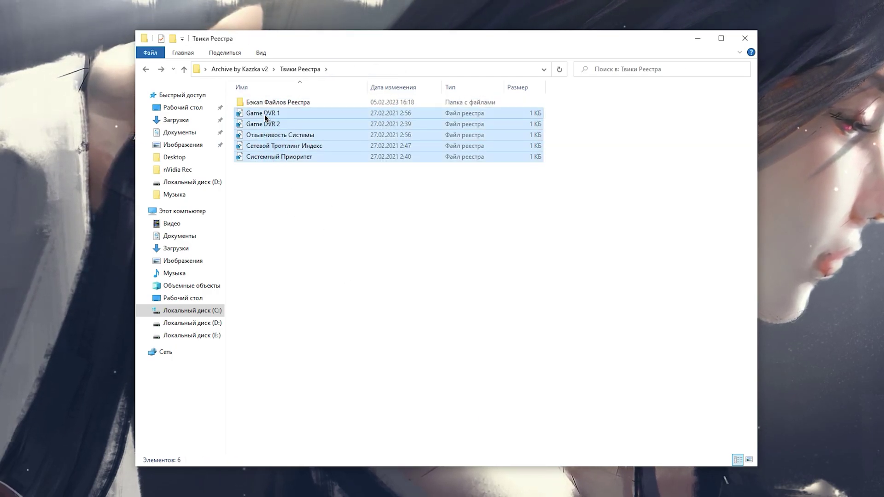
{"action": "double_click", "coordinate": [291, 105]}
{"action": "left_click_drag", "start_coordinate": [567, 137], "coordinate": [438, 165]}
{"action": "left_click", "coordinate": [272, 235]}
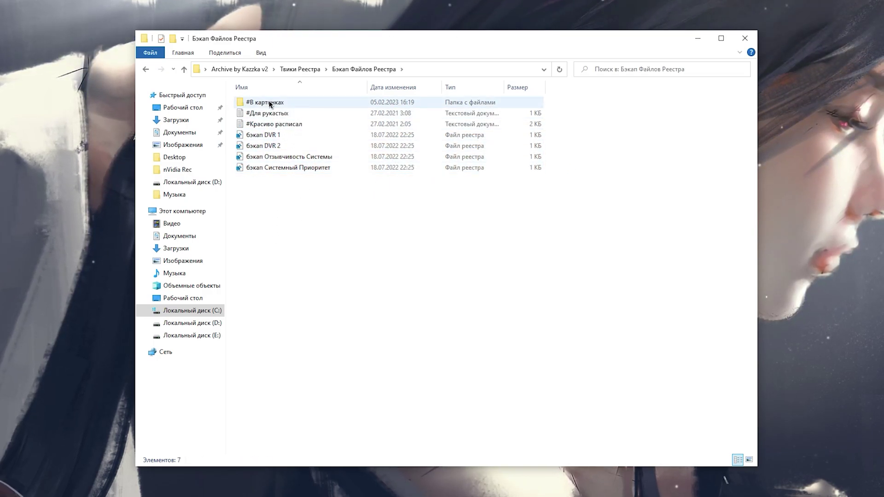
- View the registry export and import reference images in #В картинках, close the viewer, and return to Твики Реестра
{"action": "left_click", "coordinate": [269, 103]}
{"action": "double_click", "coordinate": [270, 103]}
{"action": "double_click", "coordinate": [264, 129]}
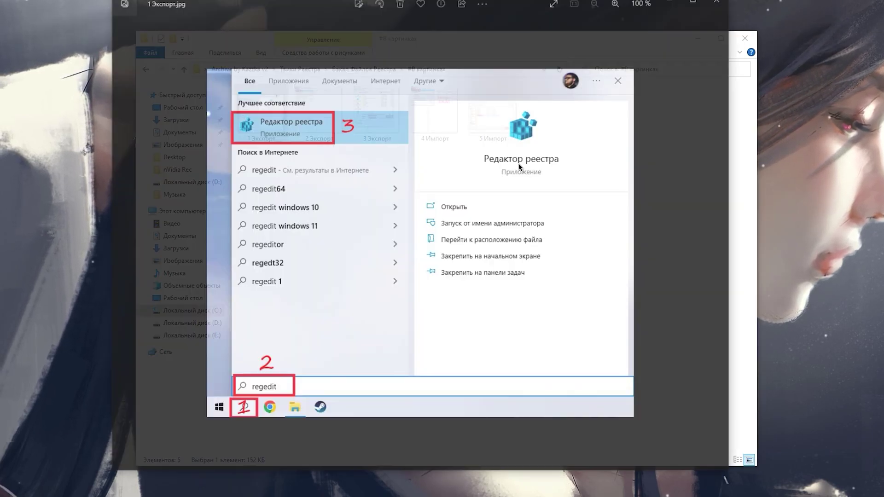
{"action": "key", "text": "Right"}
{"action": "key", "text": "Right"}
{"action": "left_click", "coordinate": [719, 3]}
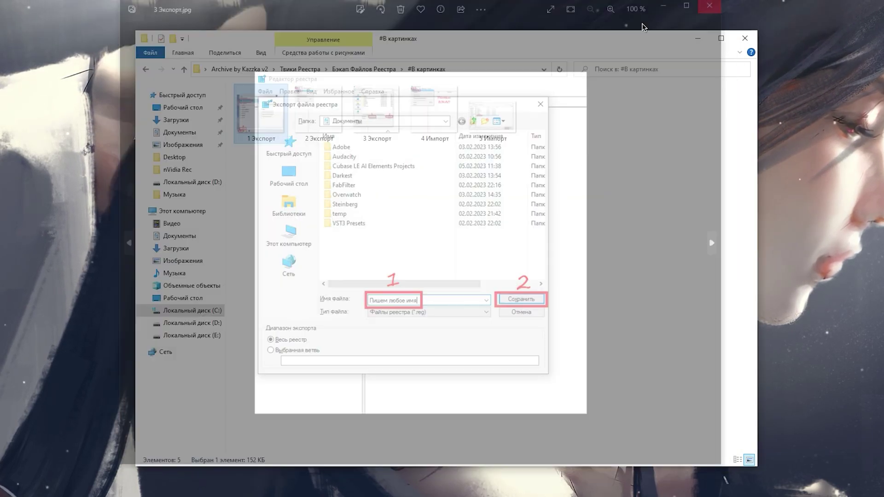
{"action": "key", "text": "alt+Left"}
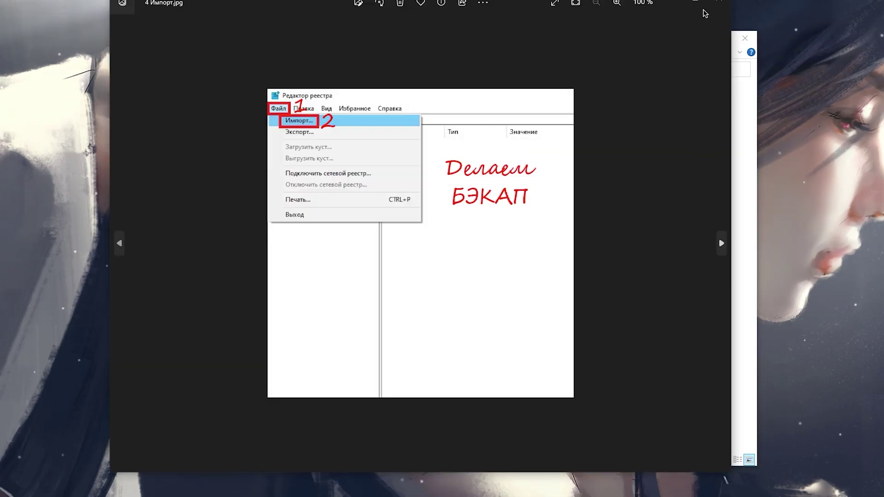
{"action": "left_click", "coordinate": [719, 4]}
{"action": "key", "text": "Return"}
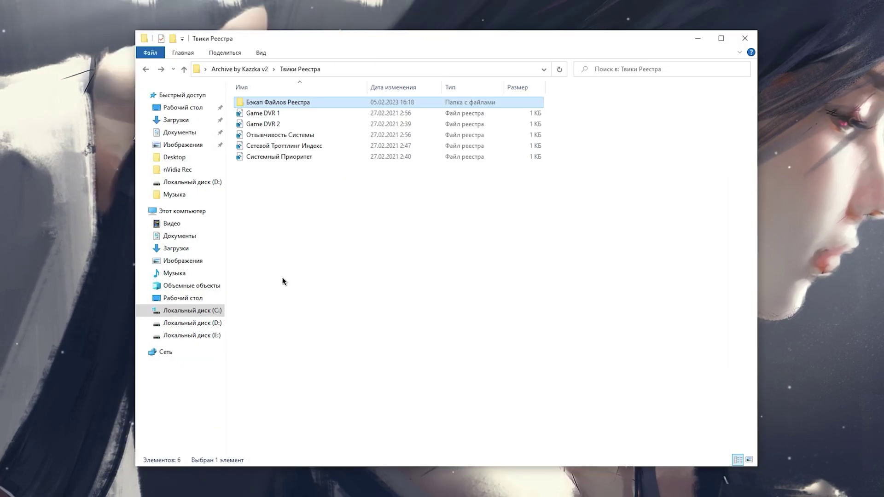
- Look up the Слияние (merge) command for the Game DVR 1 and Game DVR 2 registry files without running it
{"action": "left_click_drag", "start_coordinate": [561, 109], "coordinate": [521, 126]}
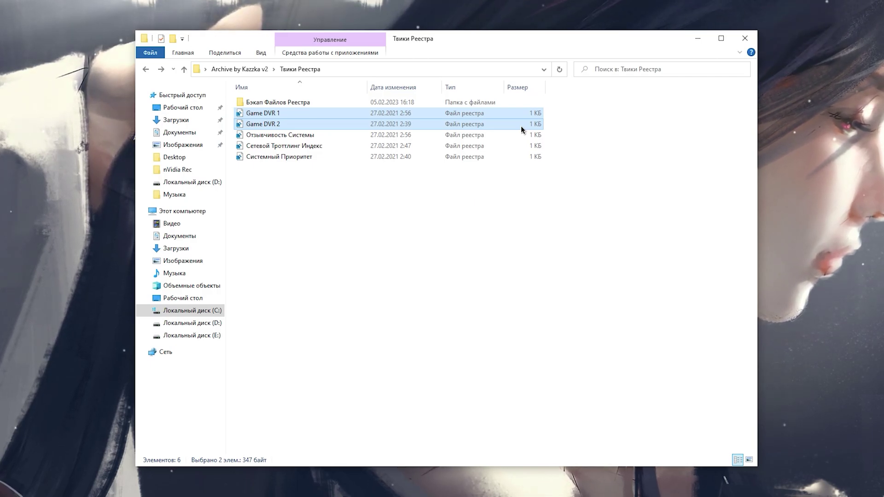
{"action": "left_click", "coordinate": [268, 113]}
{"action": "right_click", "coordinate": [276, 115]}
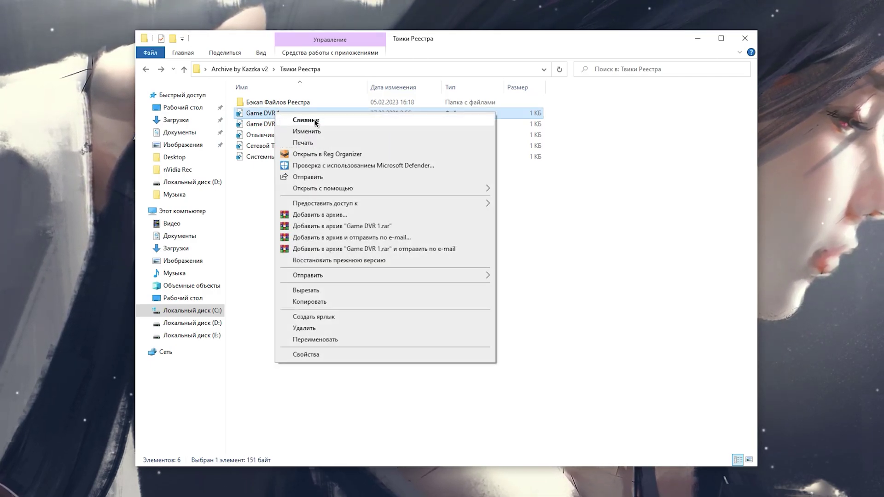
{"action": "left_click", "coordinate": [267, 125]}
{"action": "right_click", "coordinate": [289, 124]}
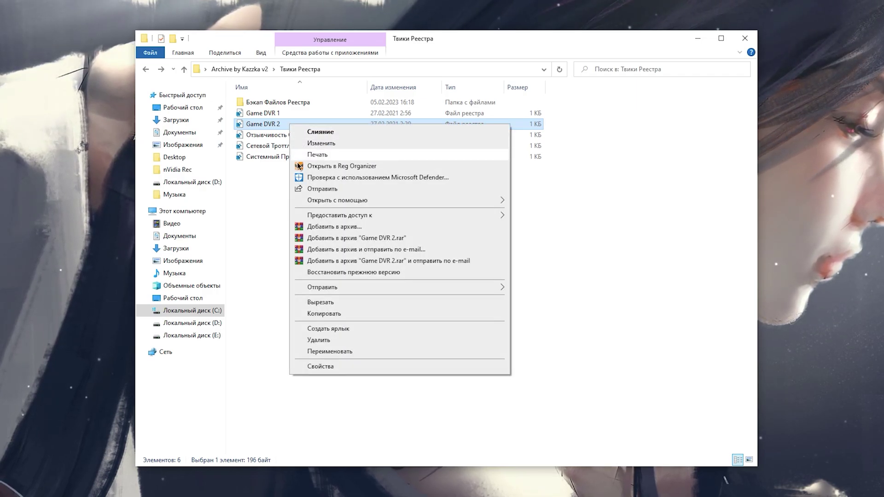
{"action": "left_click", "coordinate": [288, 123]}
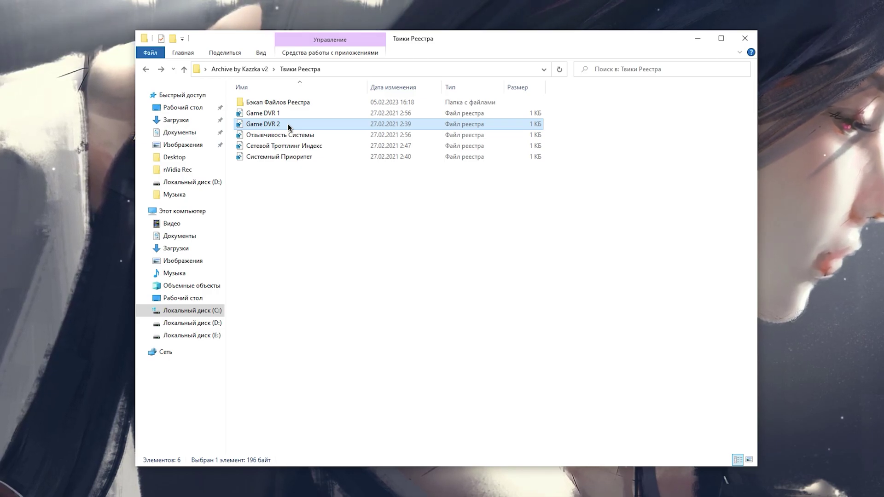
- Look up the Слияние command for the Отзывчивость Системы, Сетевой Троттлинг Индекс and Системный Приоритет registry files without running it
{"action": "right_click", "coordinate": [316, 135]}
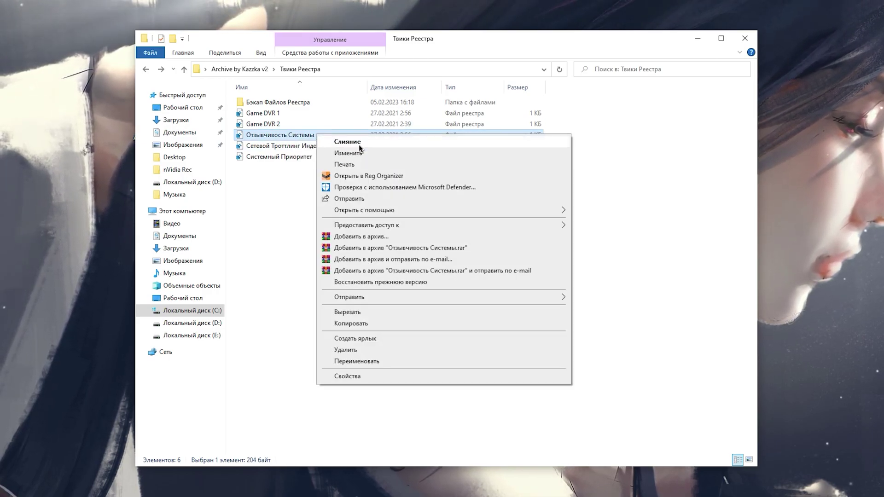
{"action": "left_click", "coordinate": [289, 147]}
{"action": "right_click", "coordinate": [319, 147]}
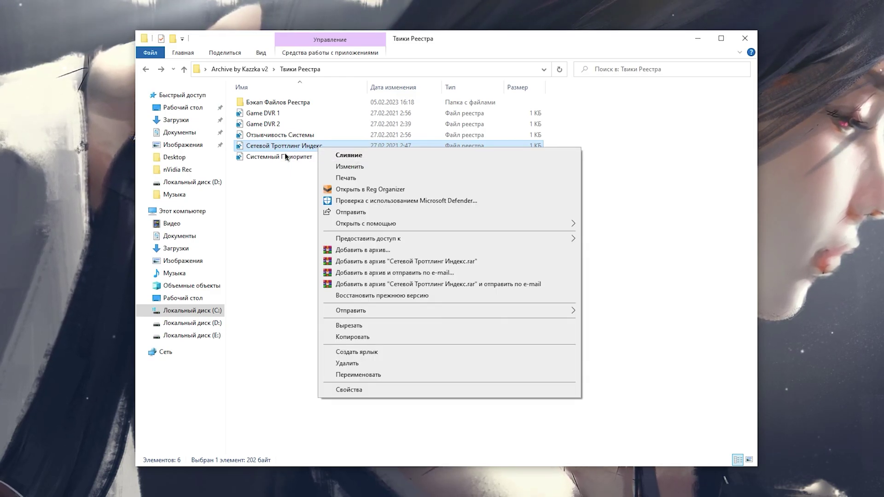
{"action": "left_click", "coordinate": [320, 155]}
{"action": "right_click", "coordinate": [322, 155]}
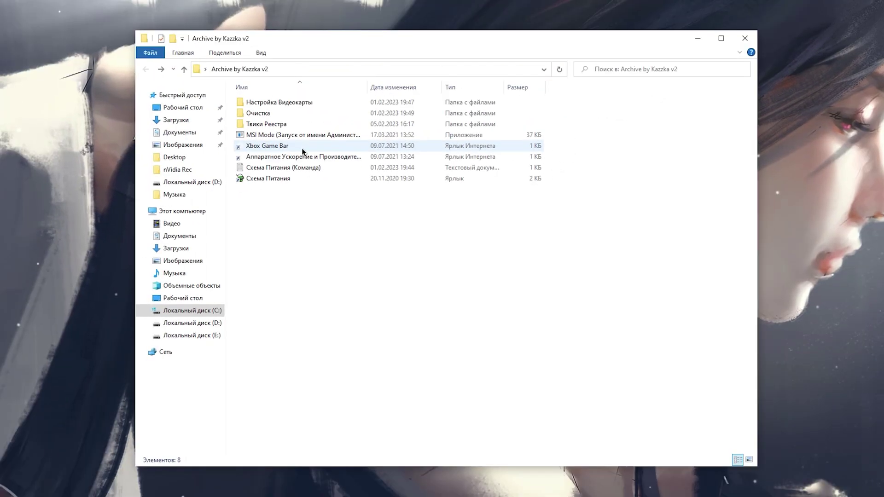
- Open the Xbox Game Bar settings through the archive's shortcut and check the Записи and Игровой режим pages
{"action": "double_click", "coordinate": [302, 146]}
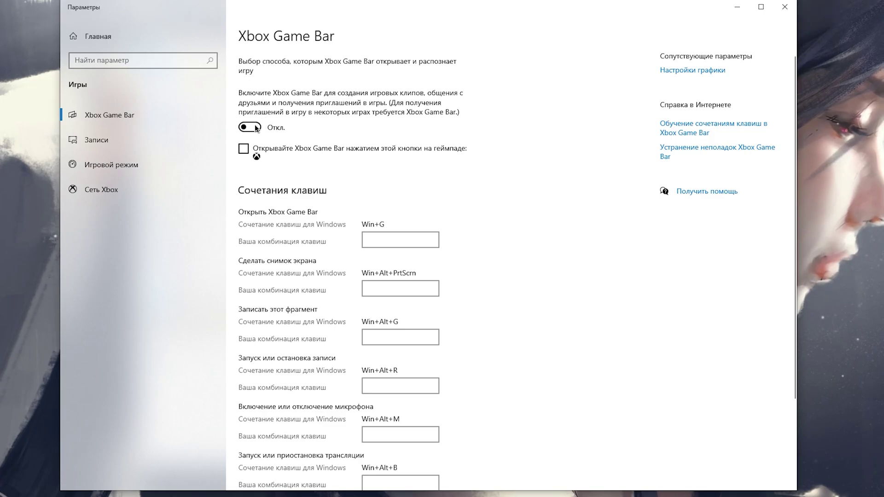
{"action": "left_click", "coordinate": [144, 135]}
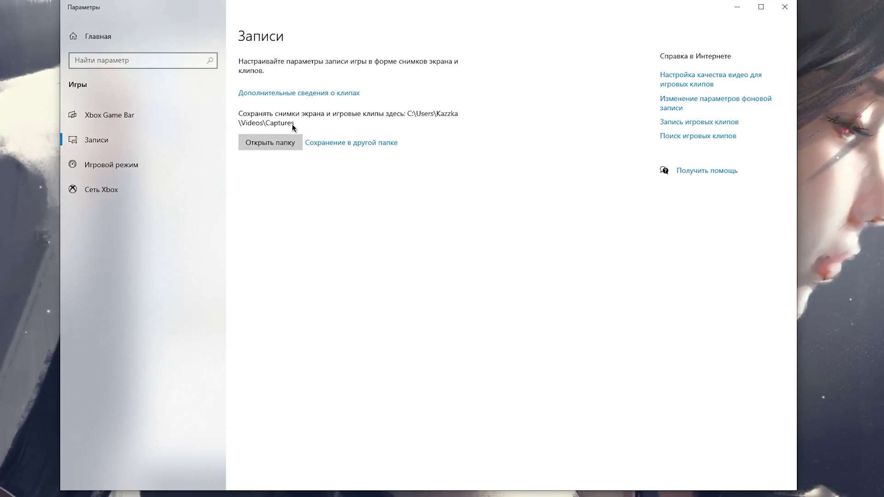
{"action": "left_click", "coordinate": [137, 165]}
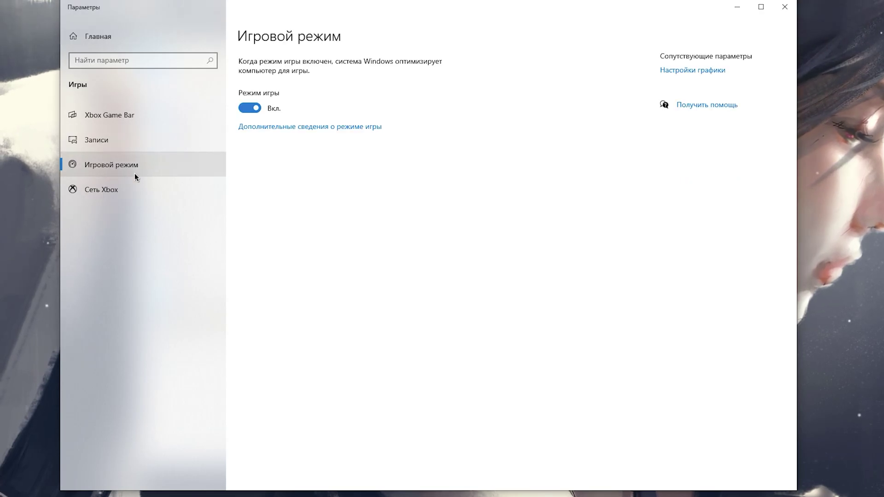
- Go to Фоновые приложения in the Конфиденциальность settings and turn off permission for apps to run in the background
{"action": "left_click", "coordinate": [112, 34]}
{"action": "left_click", "coordinate": [289, 297]}
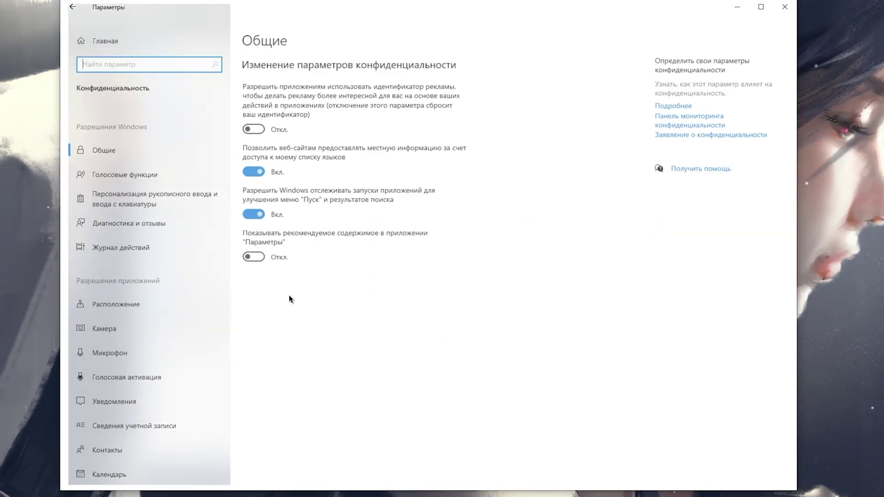
{"action": "scroll", "coordinate": [156, 243], "scroll_direction": "down", "scroll_amount": 10}
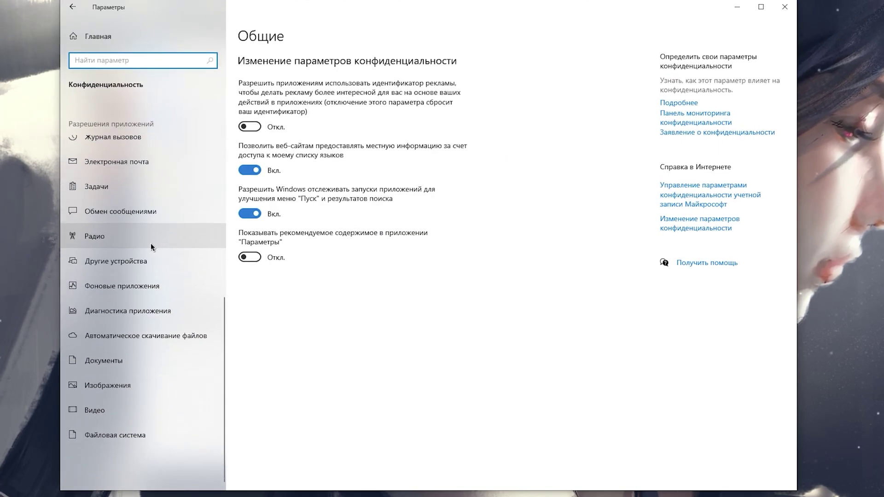
{"action": "left_click", "coordinate": [136, 285]}
{"action": "left_click", "coordinate": [250, 97]}
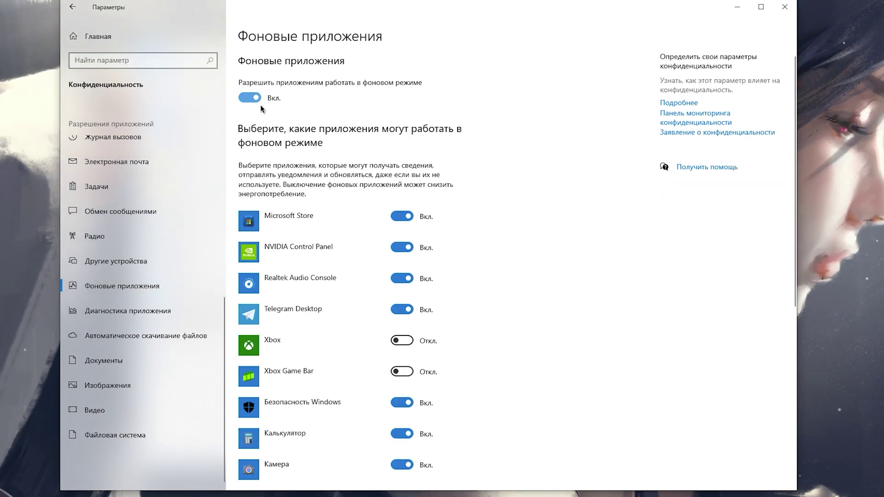
{"action": "left_click", "coordinate": [250, 98]}
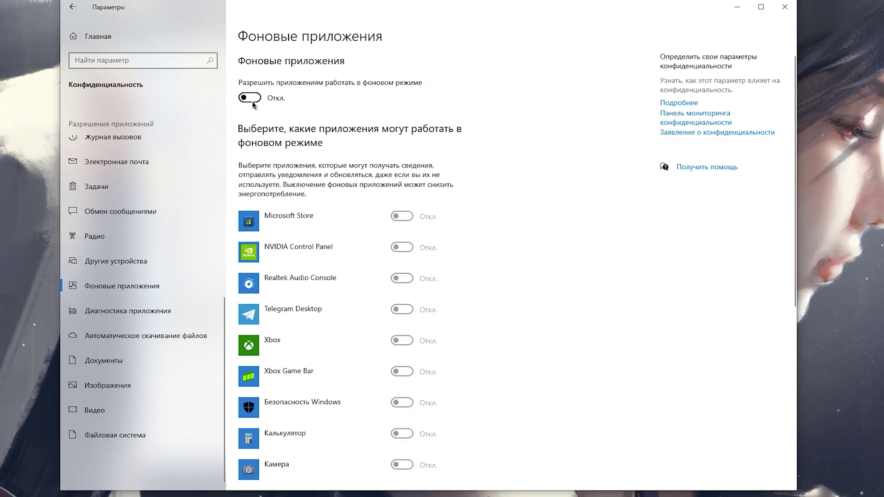
- Re-enable background app permission, review the individual app list, and turn the permission off again
{"action": "left_click", "coordinate": [253, 102]}
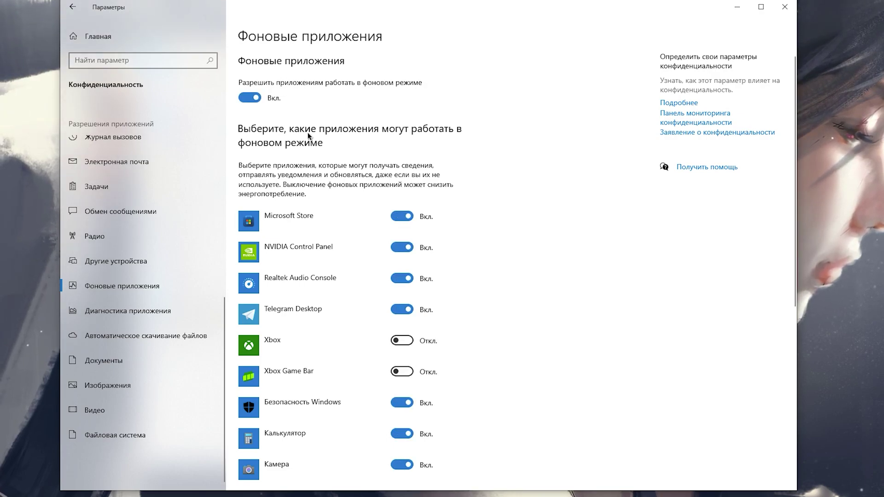
{"action": "scroll", "coordinate": [368, 170], "scroll_direction": "down", "scroll_amount": 5}
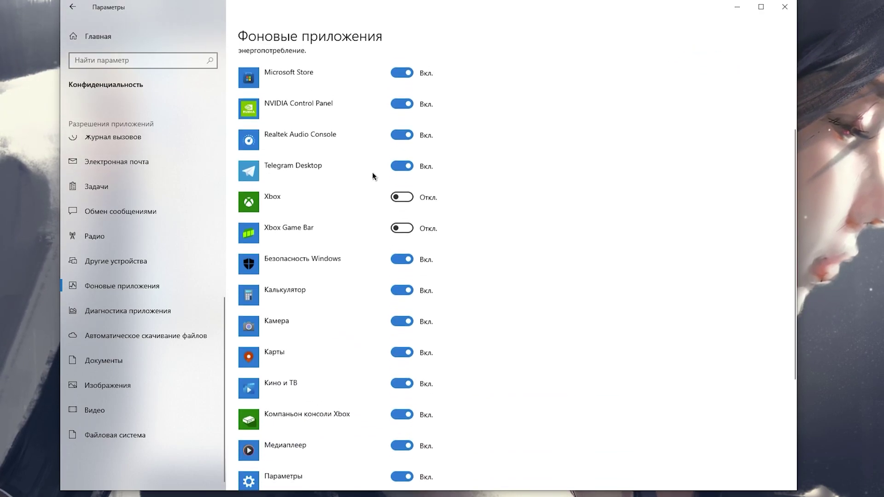
{"action": "scroll", "coordinate": [413, 184], "scroll_direction": "up", "scroll_amount": 2}
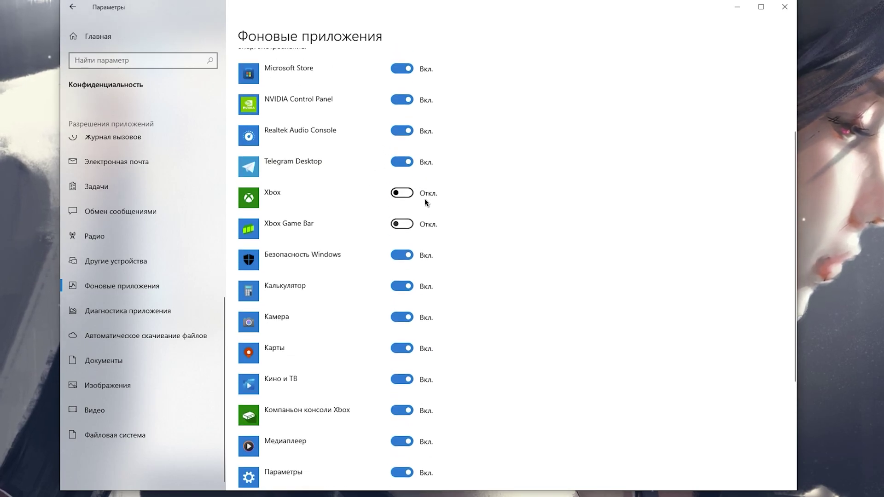
{"action": "scroll", "coordinate": [395, 226], "scroll_direction": "down", "scroll_amount": 3}
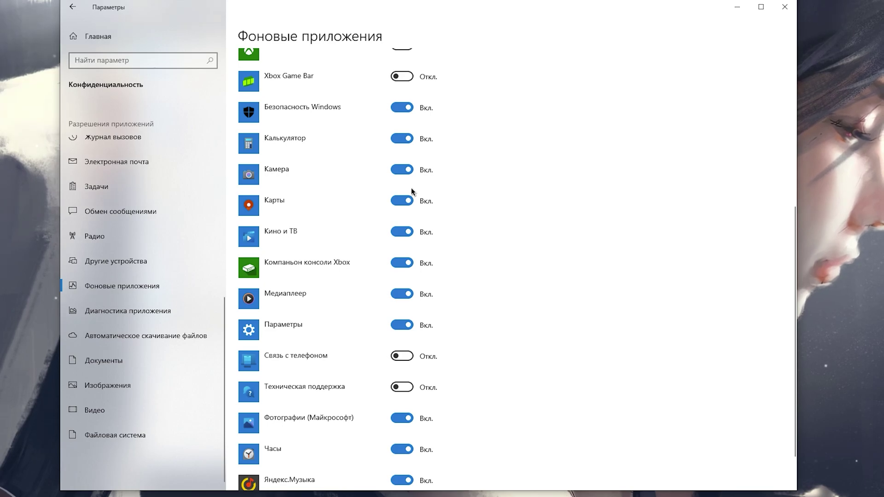
{"action": "scroll", "coordinate": [412, 191], "scroll_direction": "up", "scroll_amount": 6}
{"action": "left_click", "coordinate": [249, 97]}
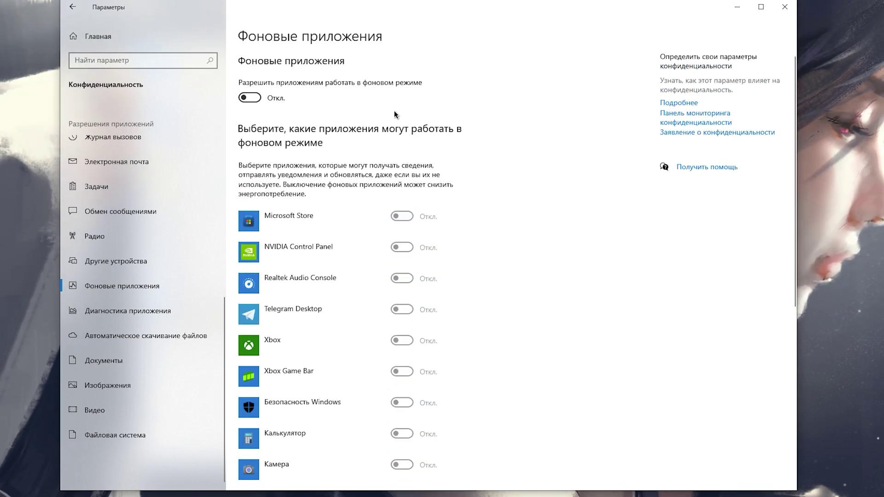